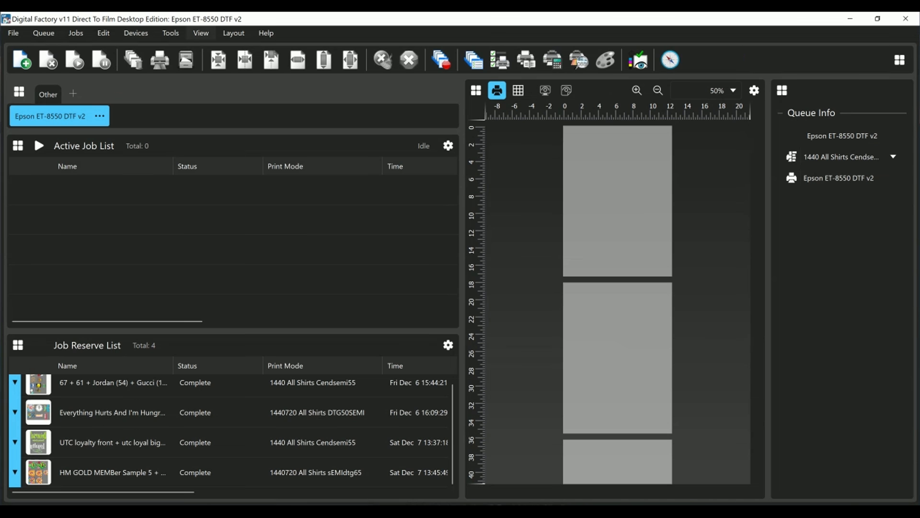
- Set the convert to raster resolution to 72 in the general workspace options and save the change
click(171, 32)
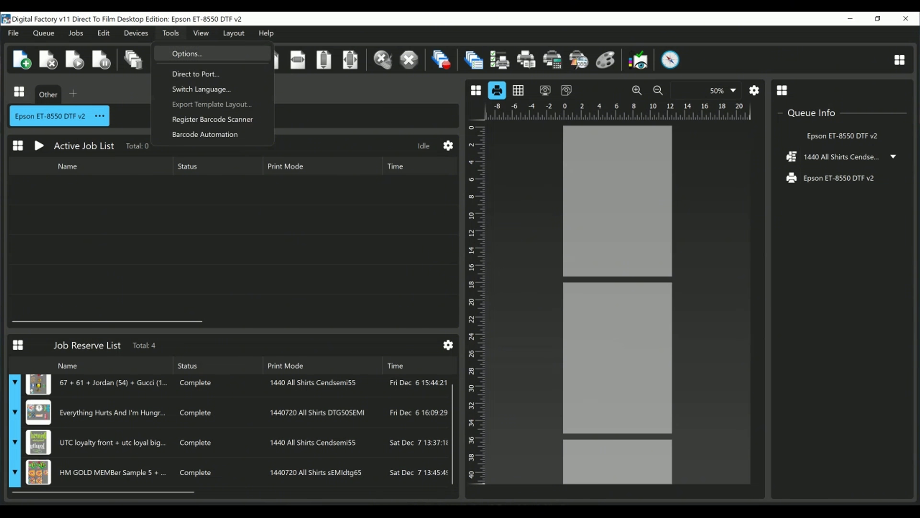
click(186, 53)
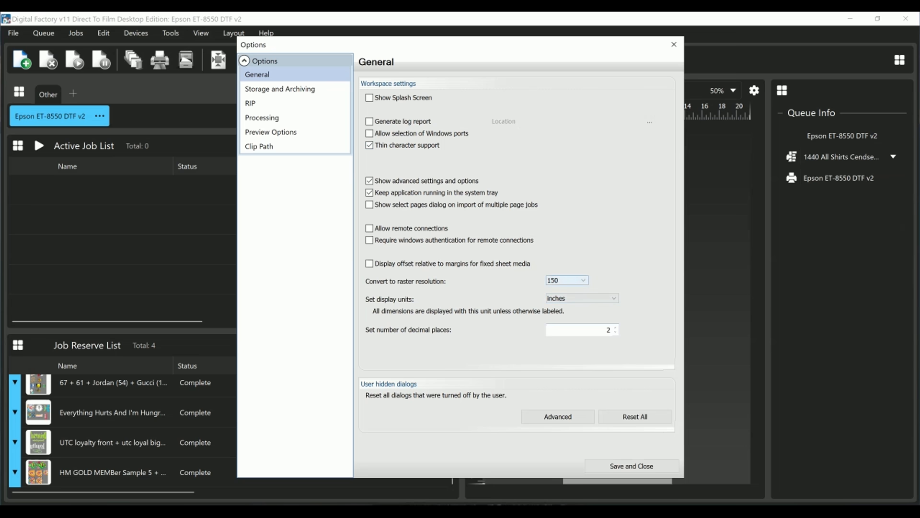
click(567, 279)
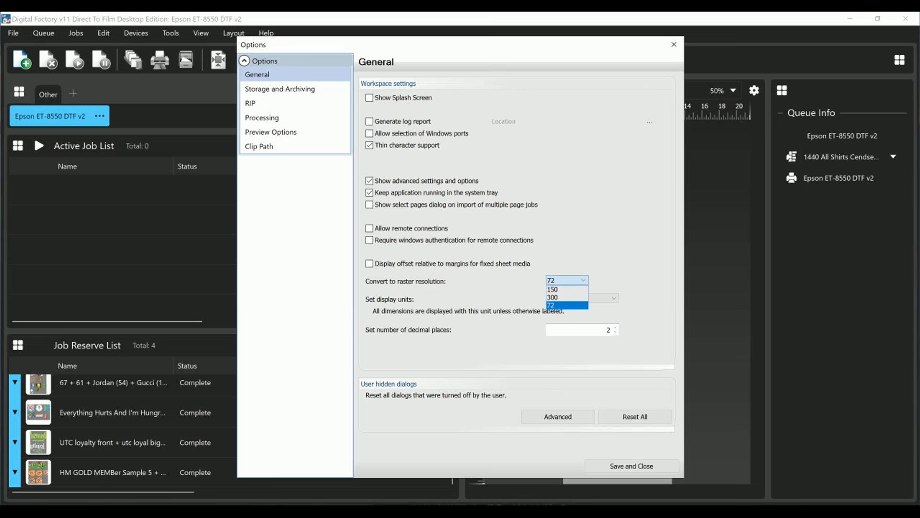
click(566, 305)
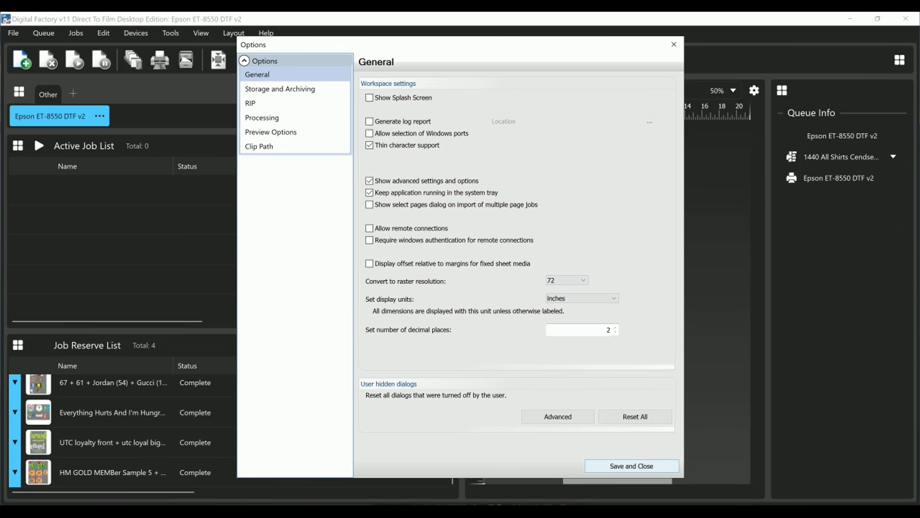
click(631, 466)
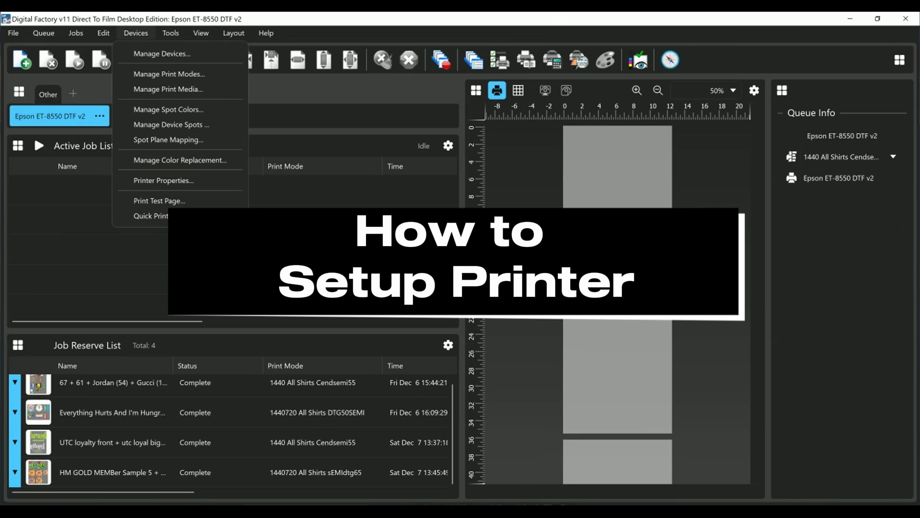
- Open the device manager
click(162, 54)
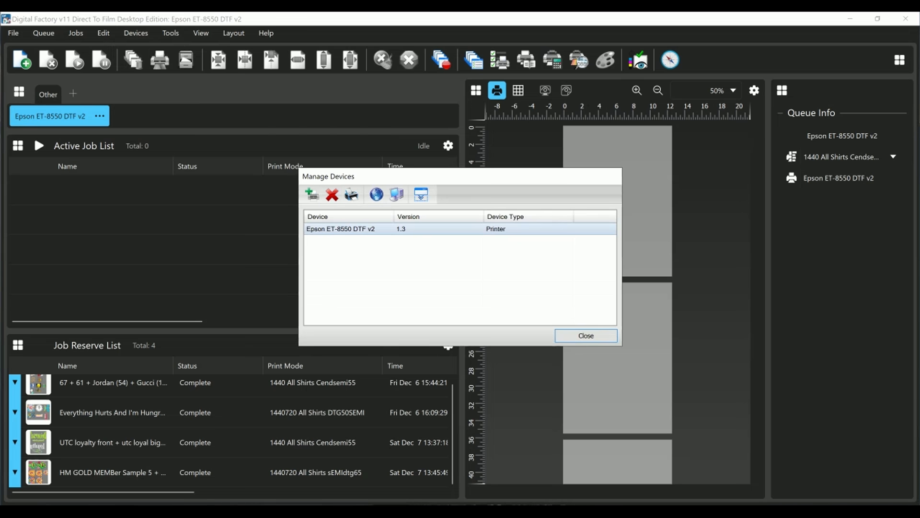
click(311, 194)
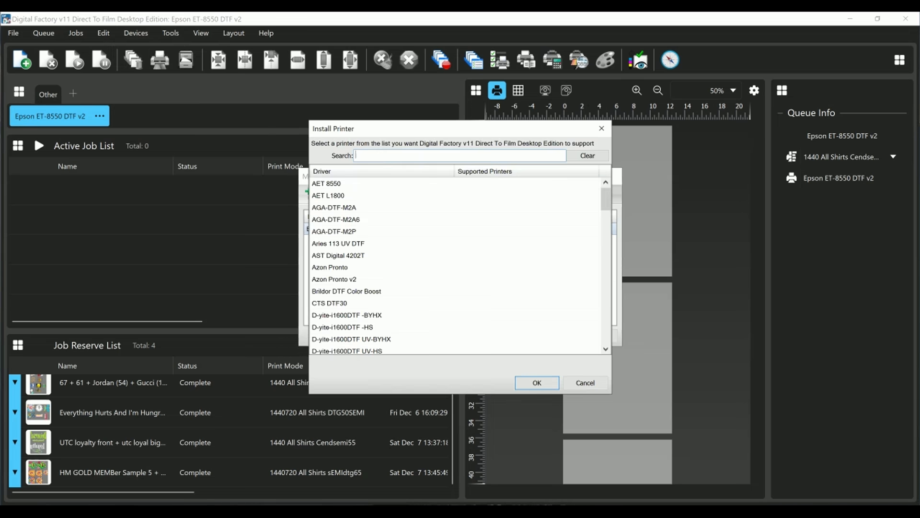
text(ET)
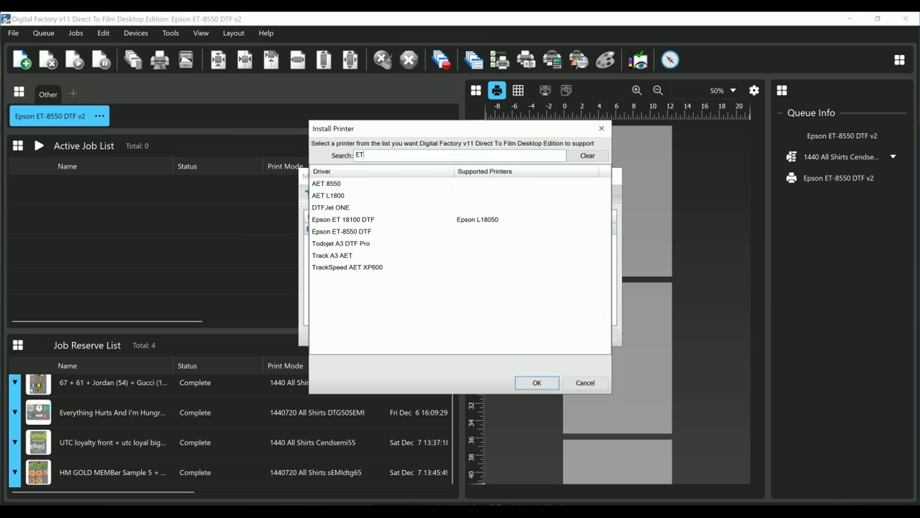
drag(432, 129, 600, 146)
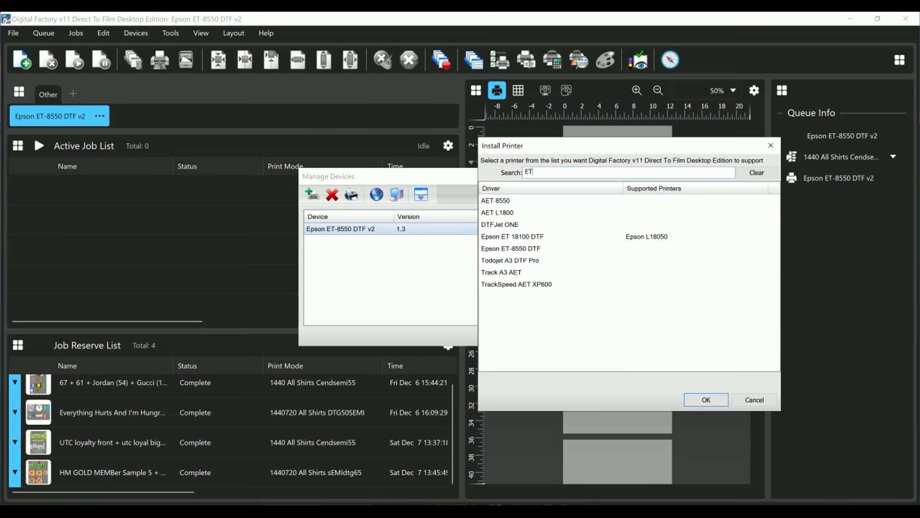
click(510, 248)
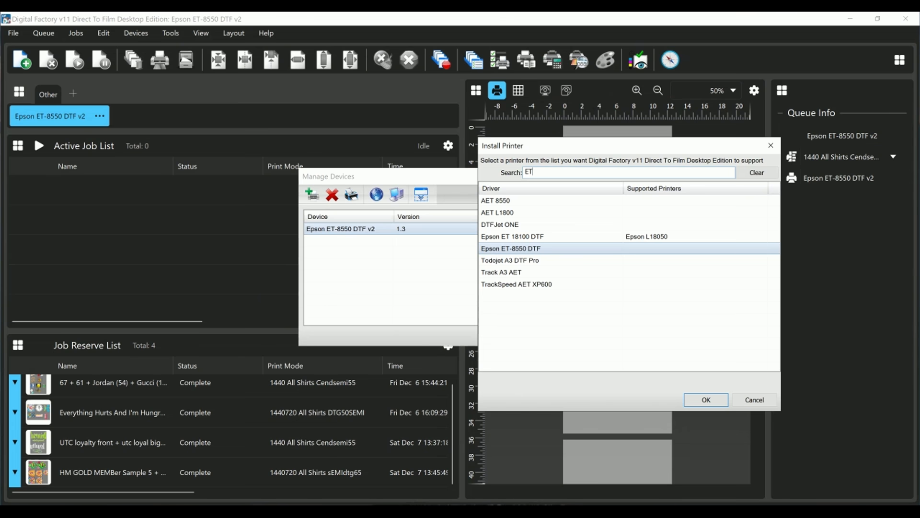
key(Escape)
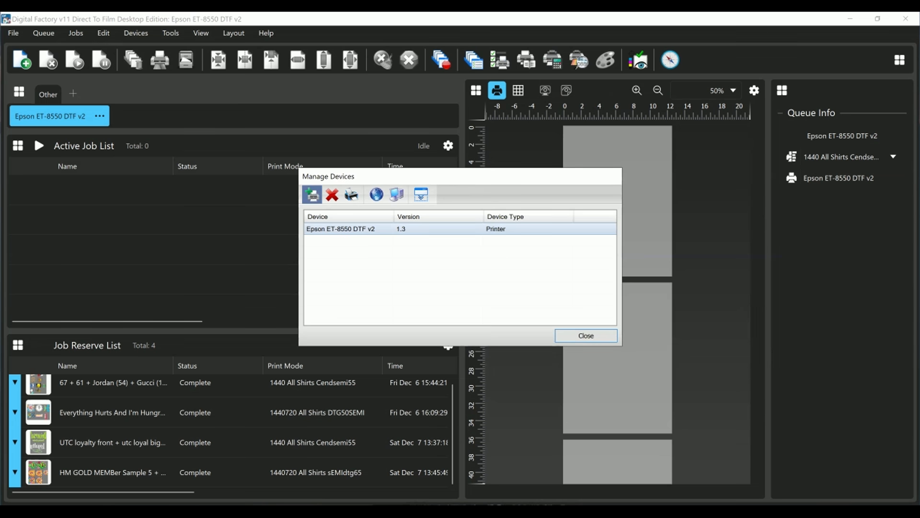
- Install the Epson ET-8550 DTF printer with its package from the cloud server and open the port setup choices
click(312, 194)
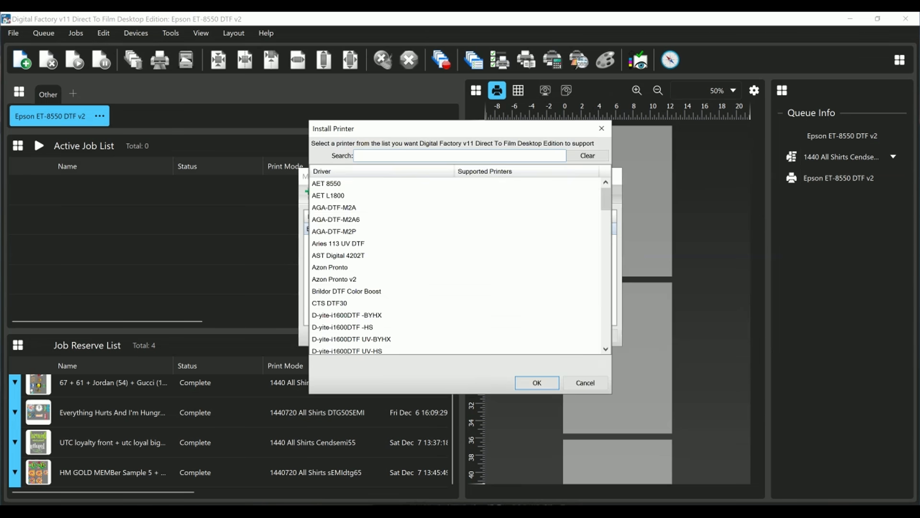
text(e)
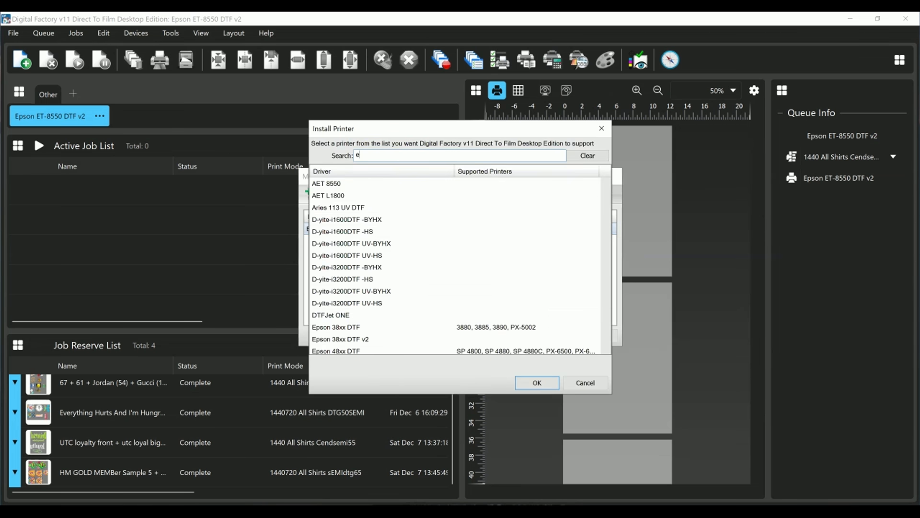
text(t)
click(342, 232)
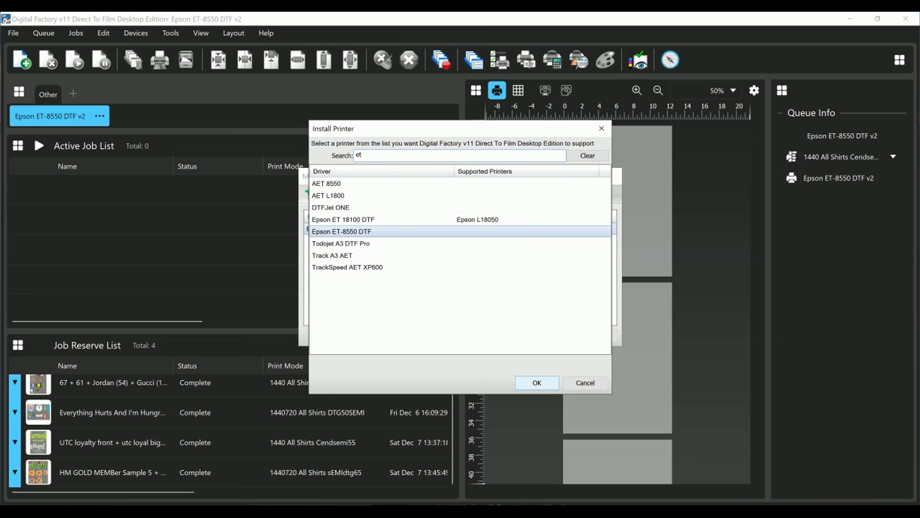
click(536, 383)
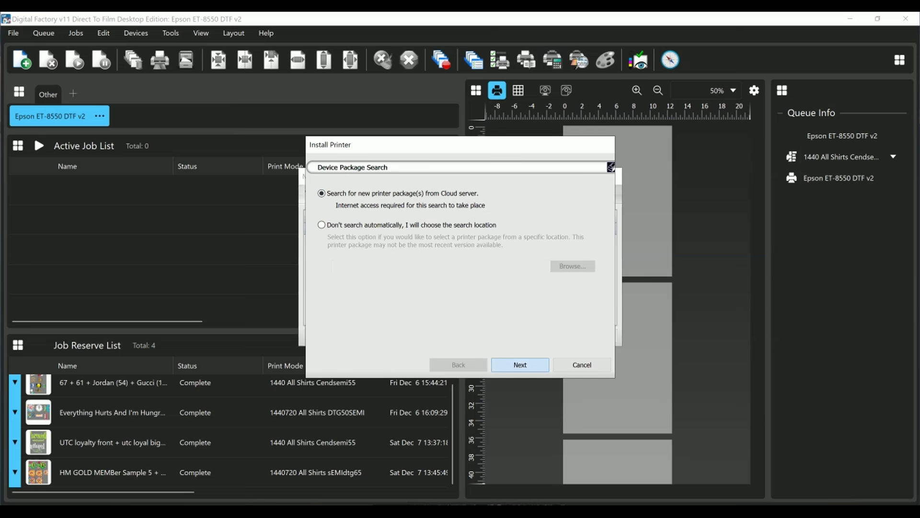
click(520, 365)
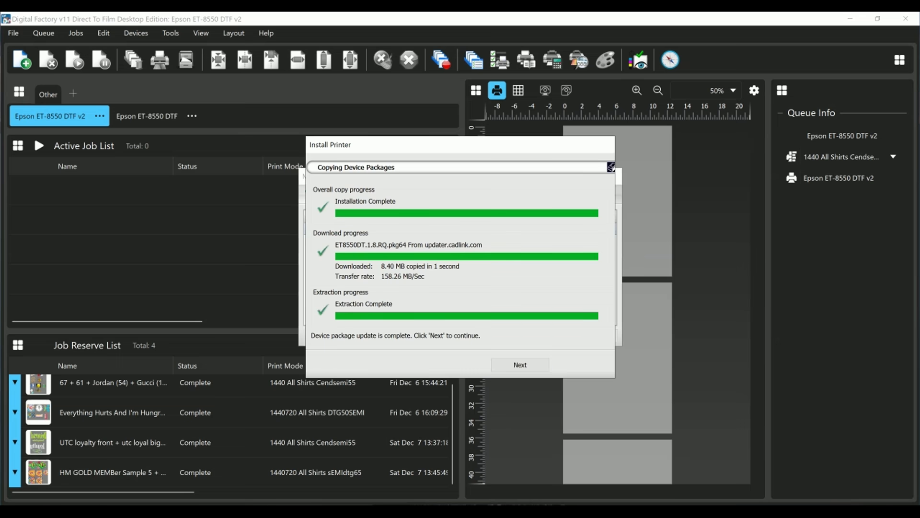
click(501, 364)
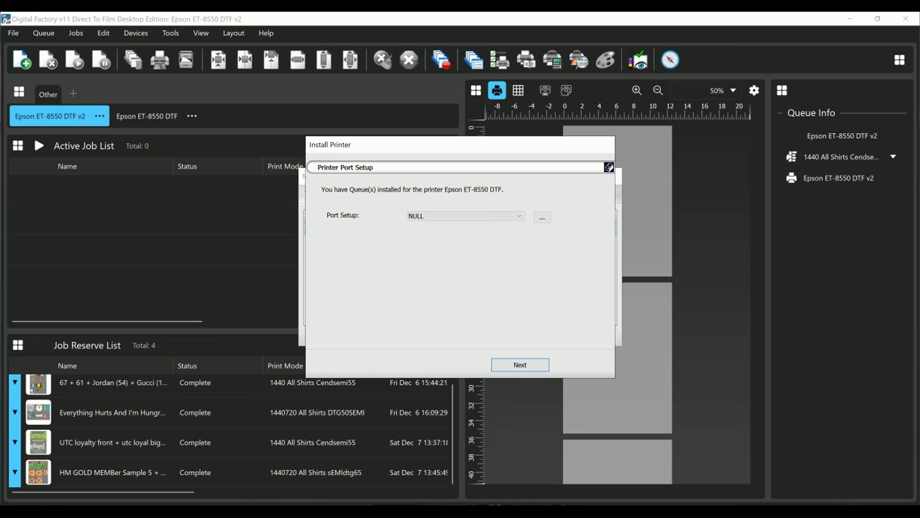
click(466, 216)
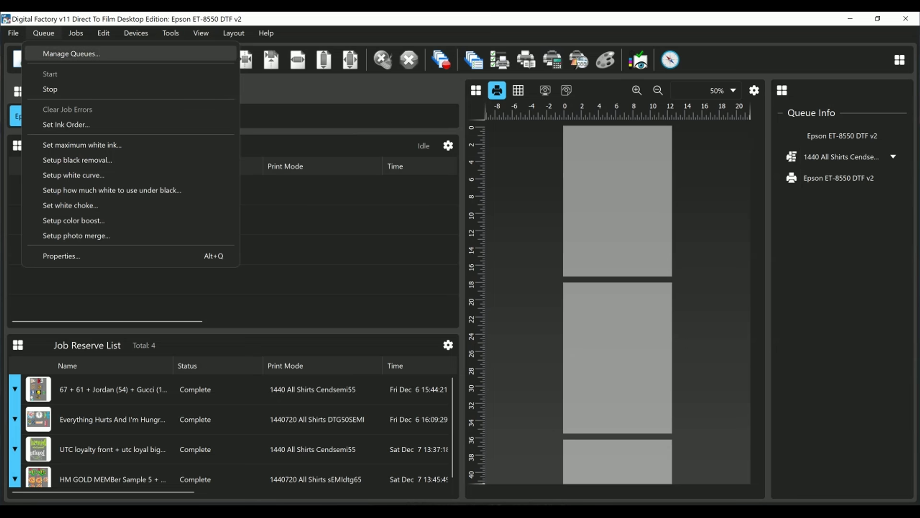
- Examine the available port options for the Epson ET-8550 DTF v2 queue in the Queue Manager, then close it
click(71, 54)
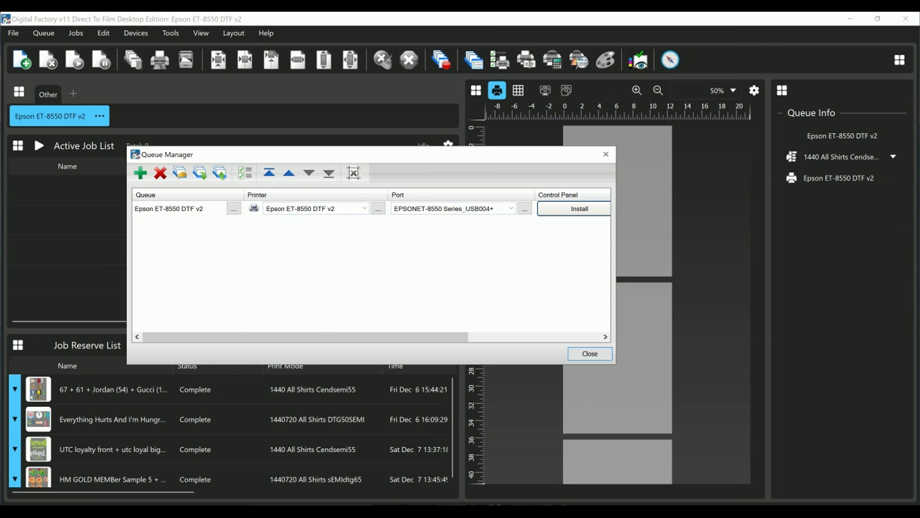
click(168, 208)
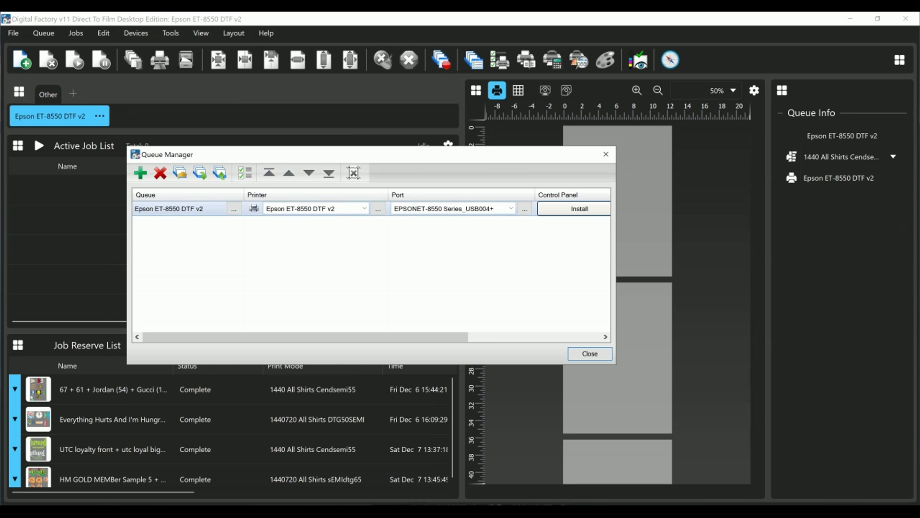
click(512, 209)
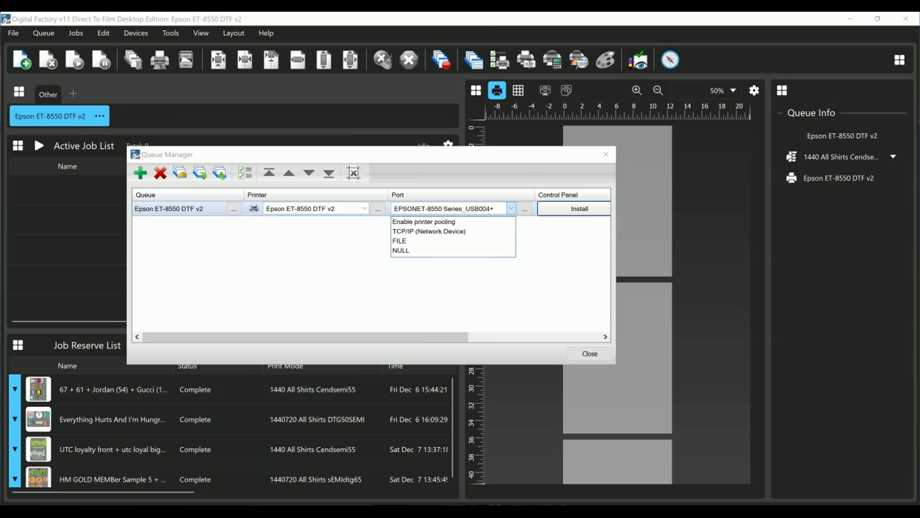
key(Escape)
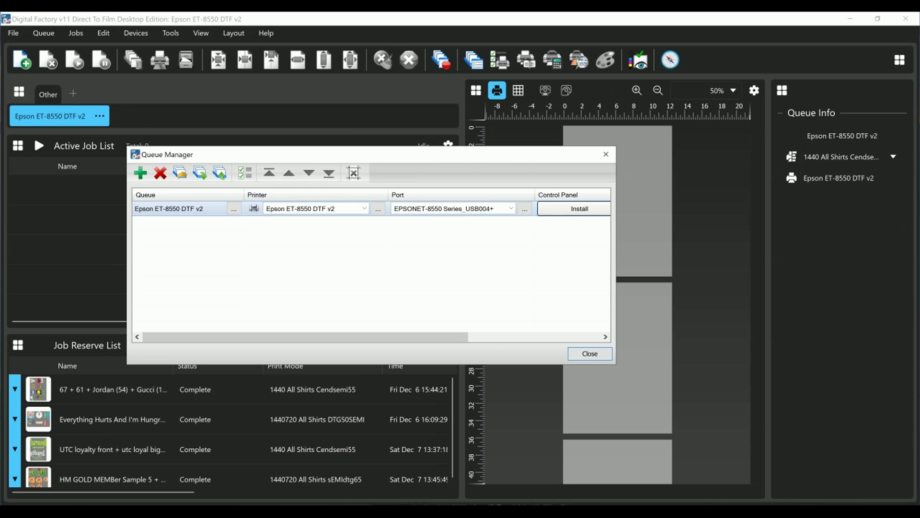
click(589, 353)
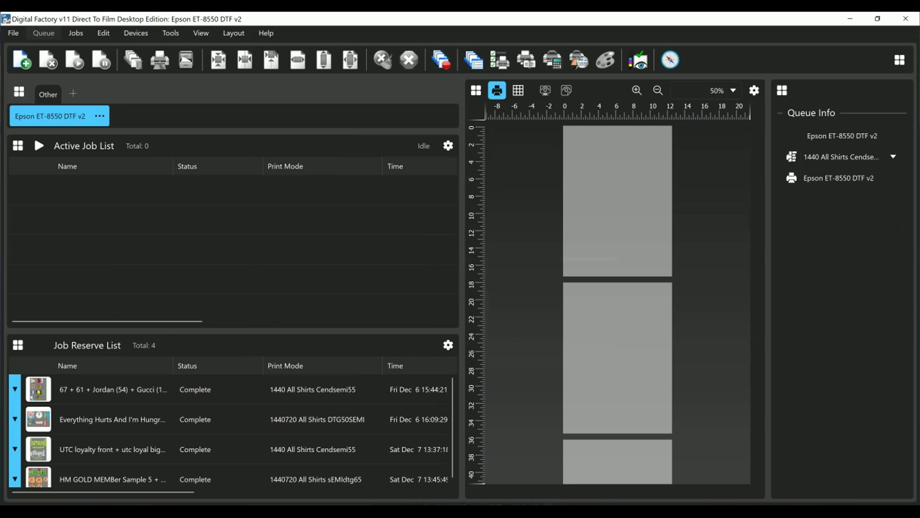
- Review the ink choices for the reordered cartridges in the wwcymk ink order configuration and accept the ink order
click(44, 32)
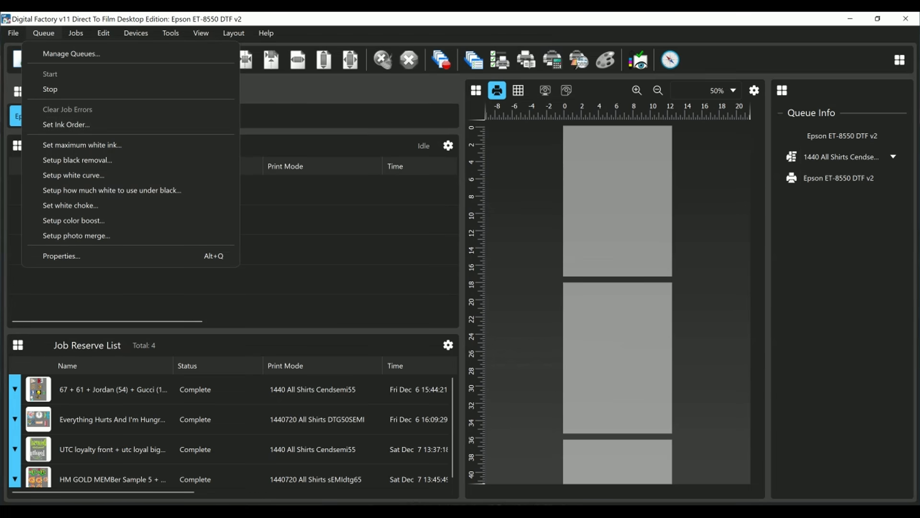
click(66, 125)
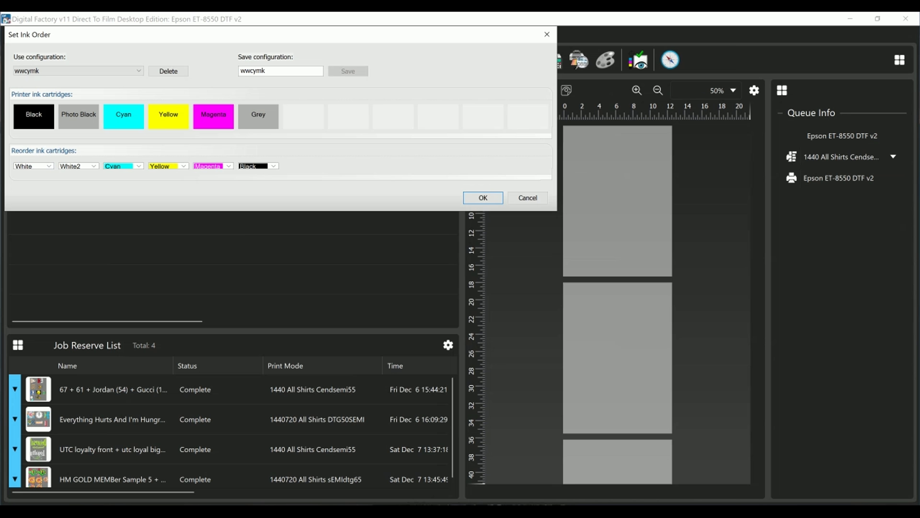
click(49, 166)
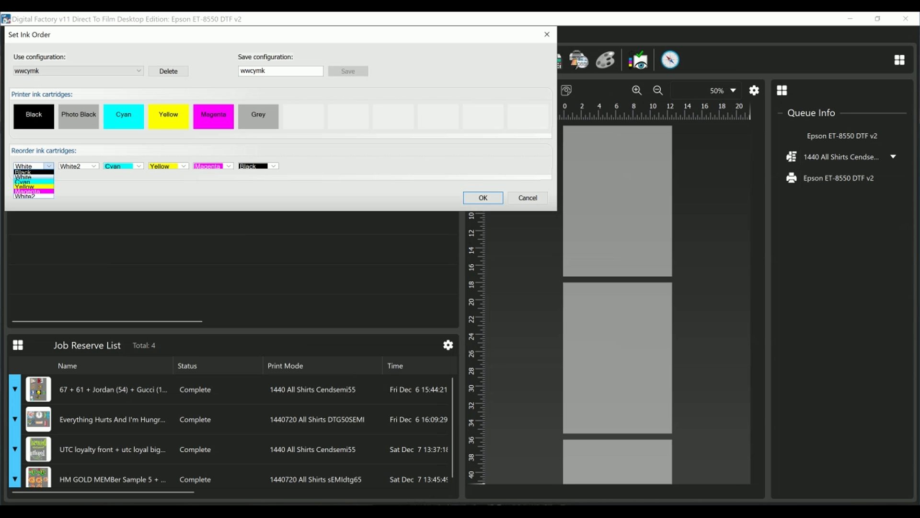
key(Escape)
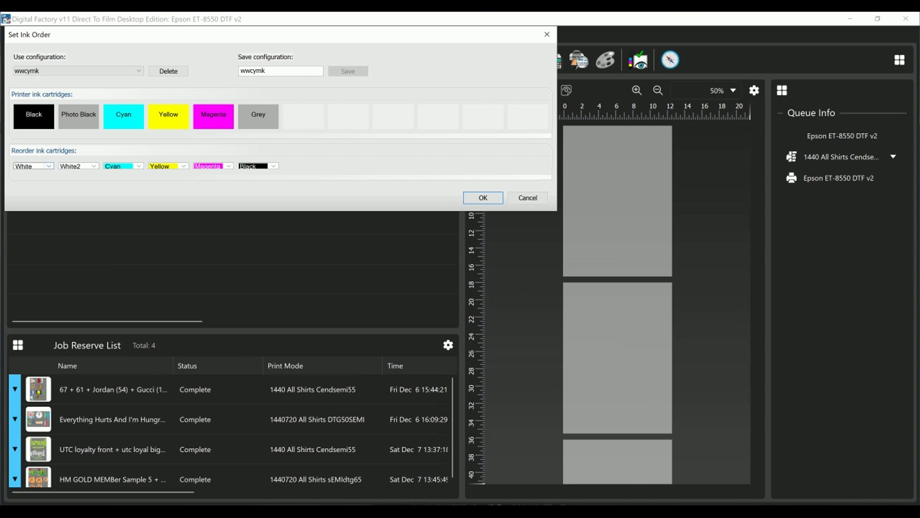
key(Tab)
click(94, 166)
click(166, 166)
click(483, 198)
- Set the default print mode of the Epson ET-8550 DTF v2 queue to 1440x720 Color Garment in its properties
click(44, 33)
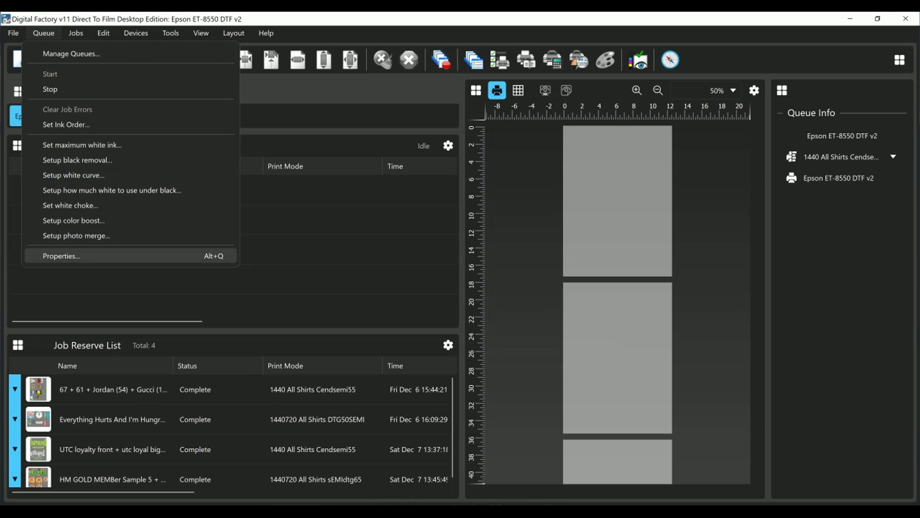
click(62, 255)
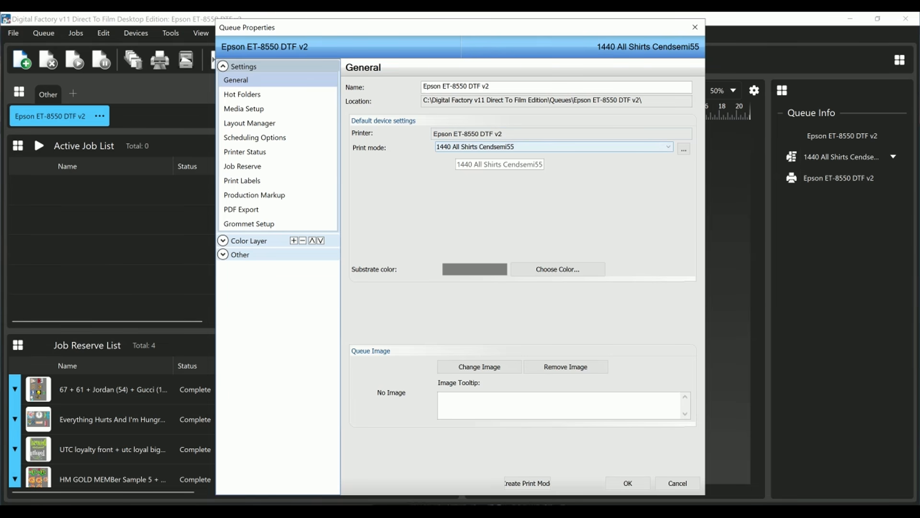
click(554, 146)
scroll(549, 345, down, 6)
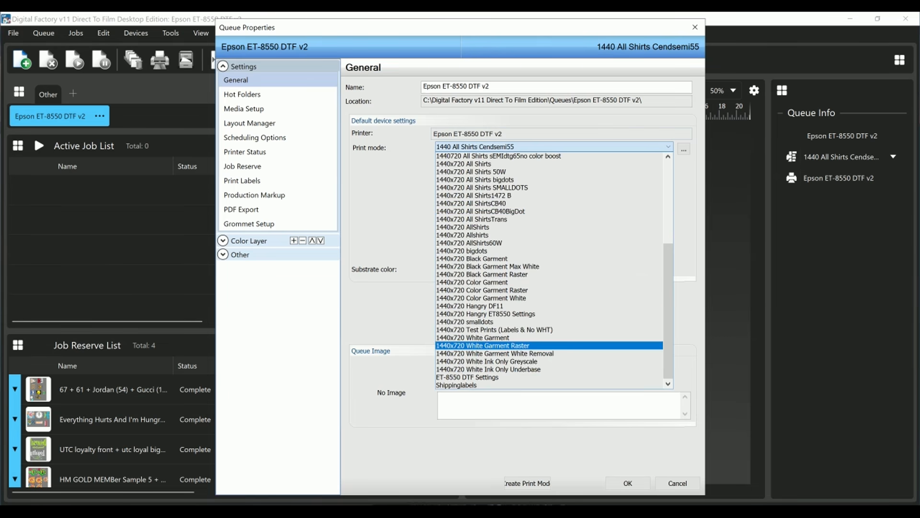
scroll(479, 259, up, 3)
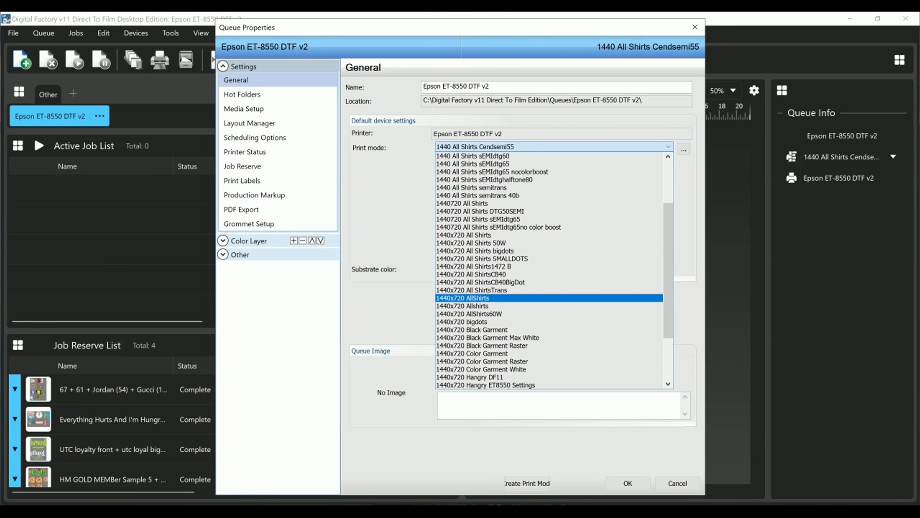
scroll(549, 266, down, 3)
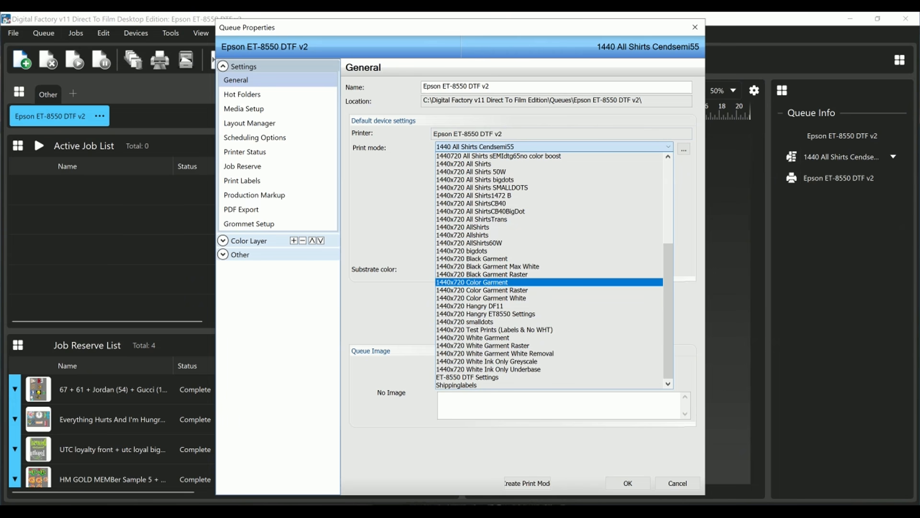
scroll(549, 210, up, 4)
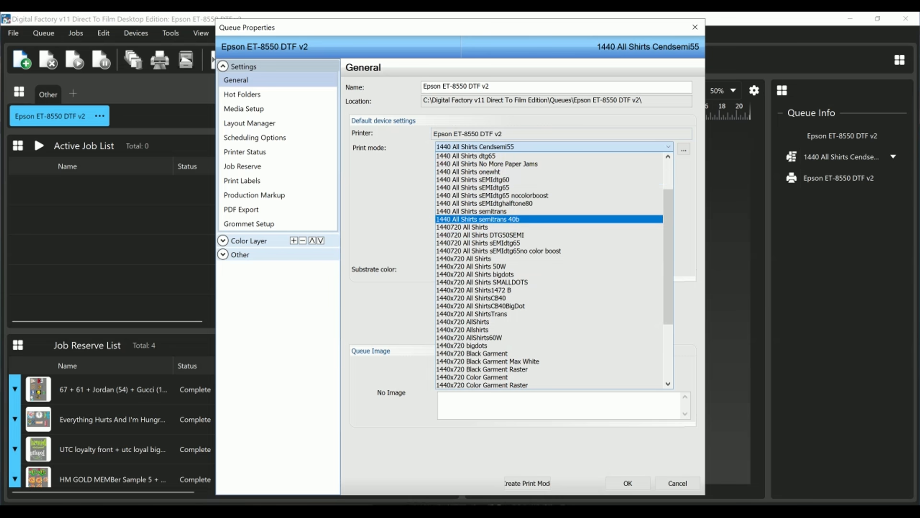
scroll(549, 281, down, 4)
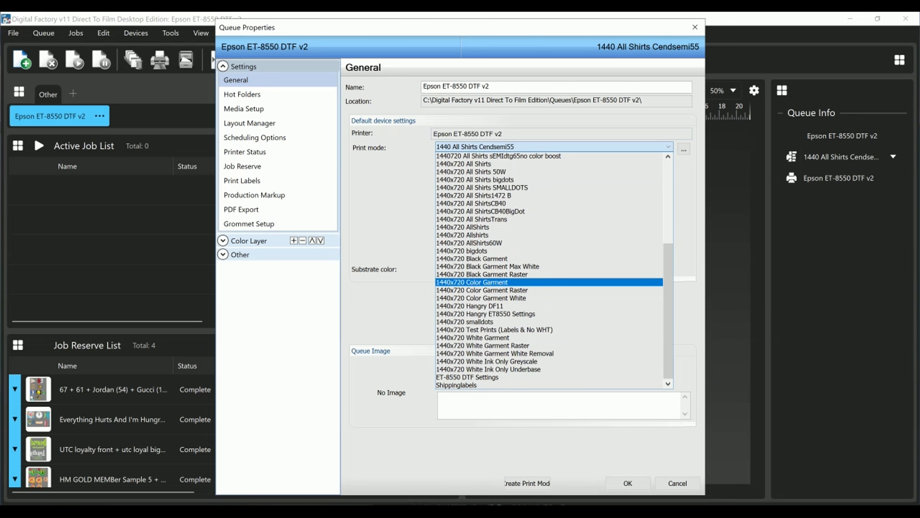
click(549, 282)
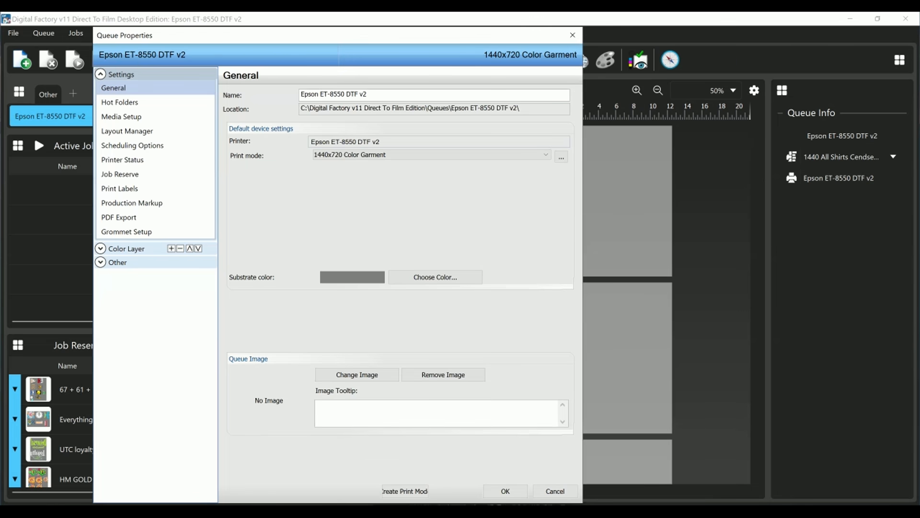
- Try black and white as the queue's substrate color, and accept medium gray with RGB 128, 128, 128
click(435, 277)
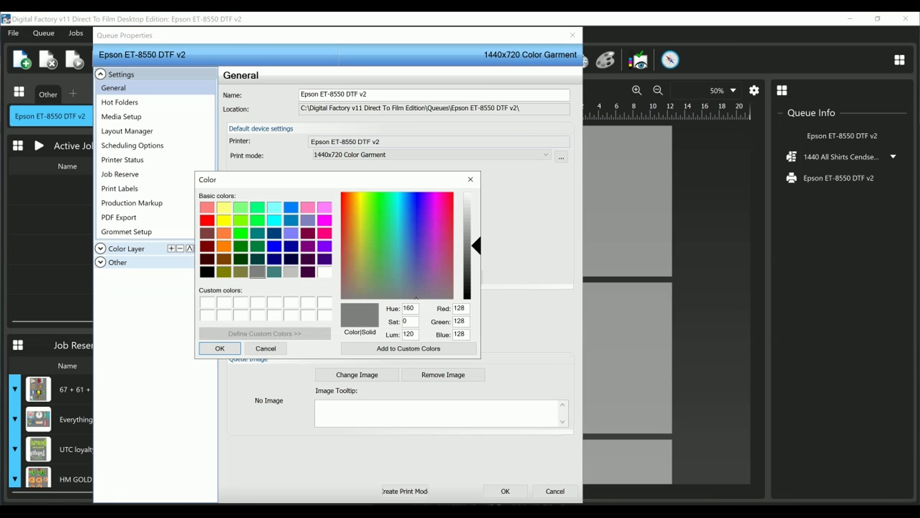
click(207, 273)
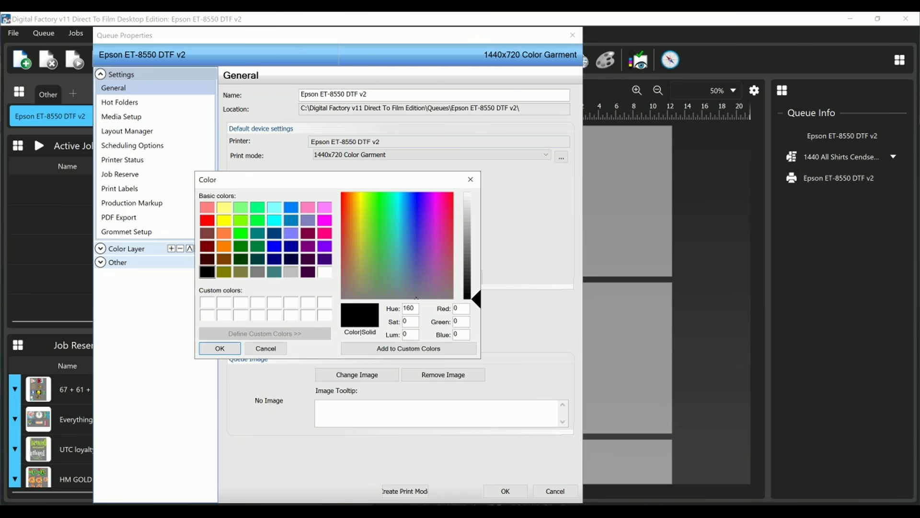
click(257, 272)
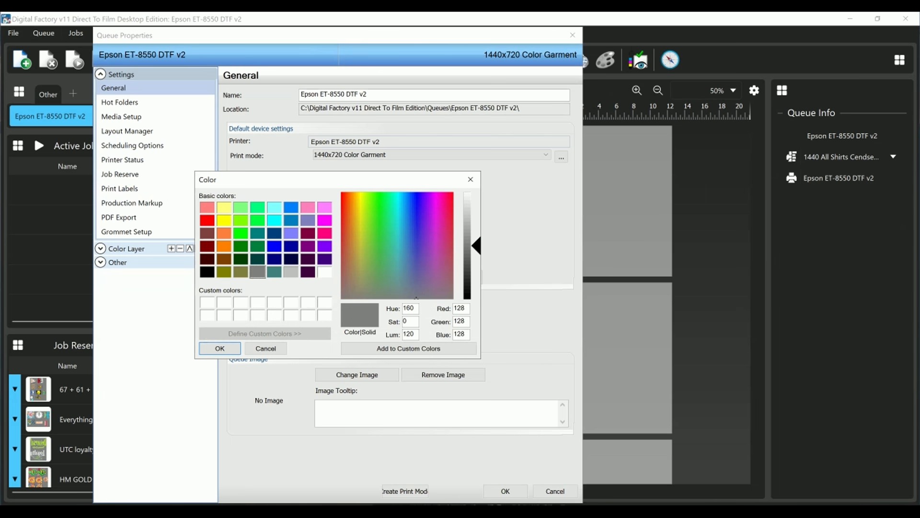
click(325, 272)
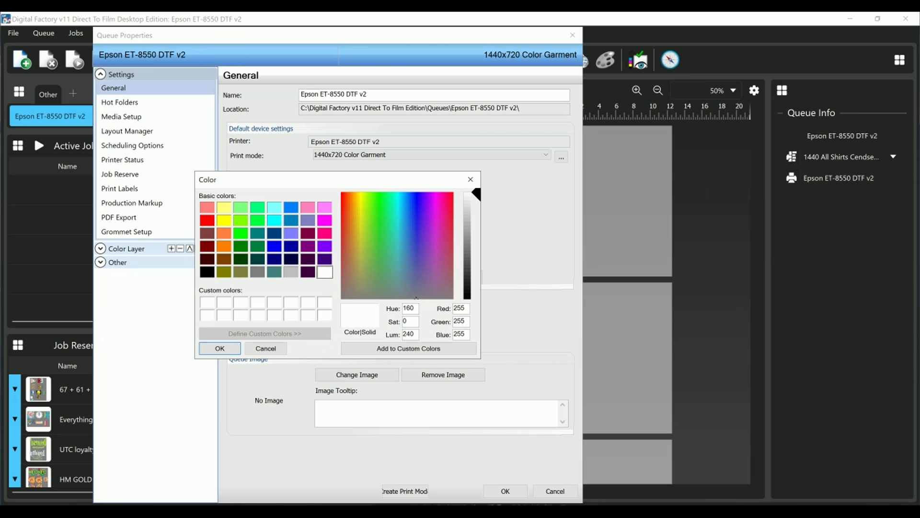
click(258, 272)
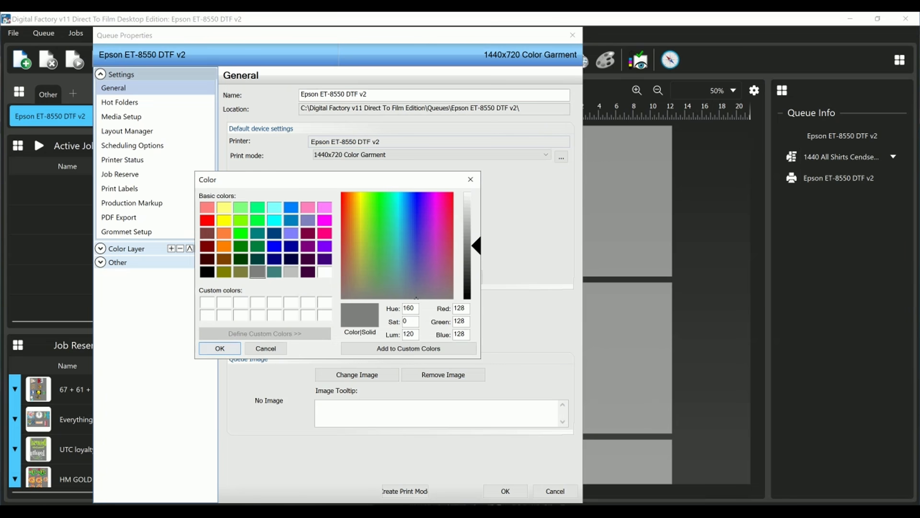
click(220, 348)
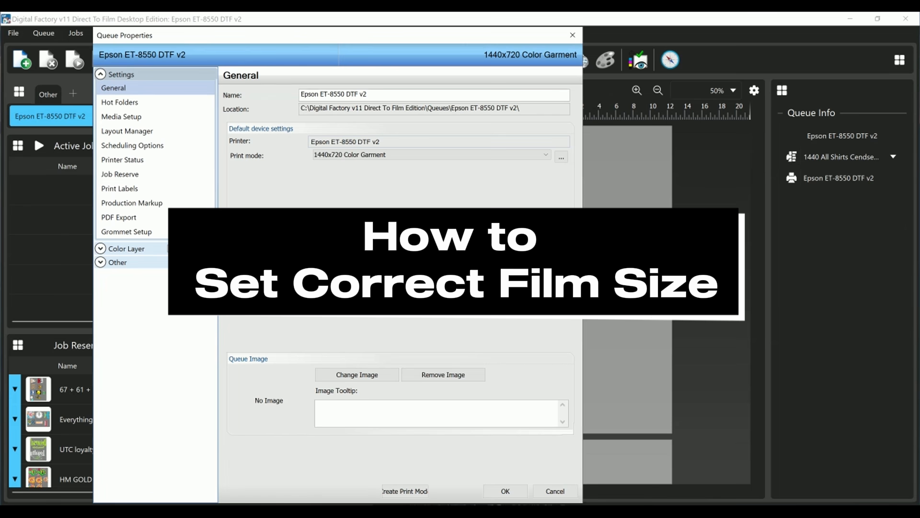
- Set the queue's fixed sheet media size to DTF A3, 11.69 x 16.54 in
click(121, 116)
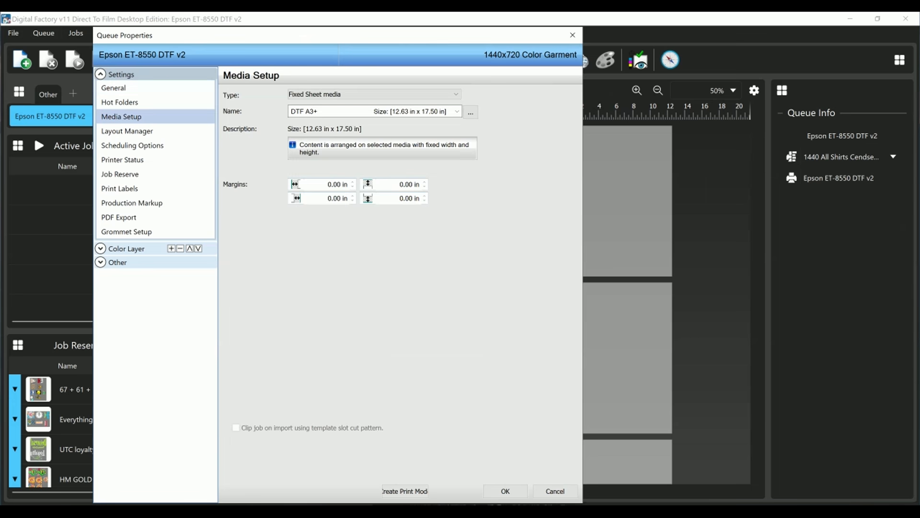
click(457, 111)
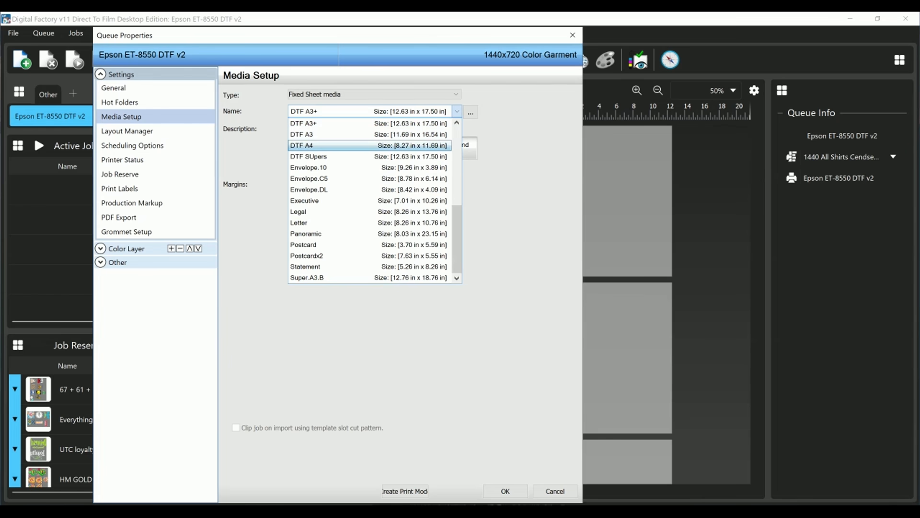
scroll(374, 200, up, 2)
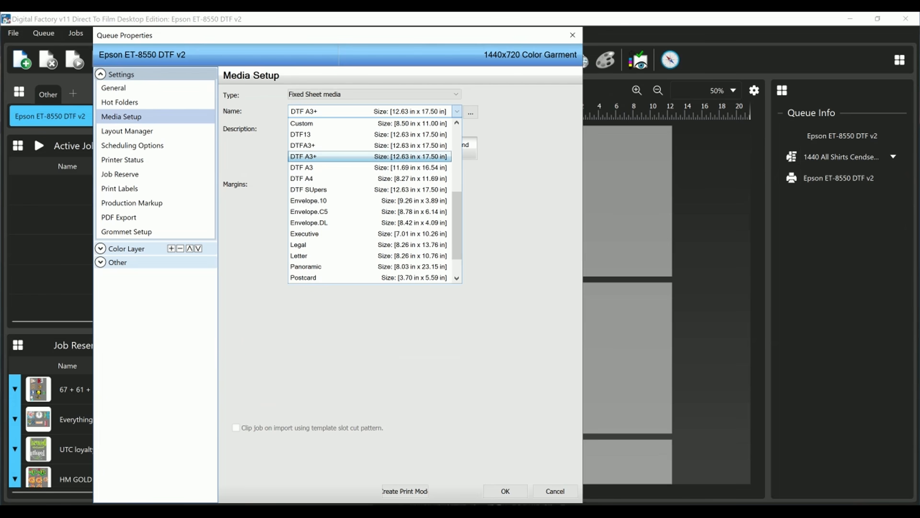
scroll(374, 201, down, 1)
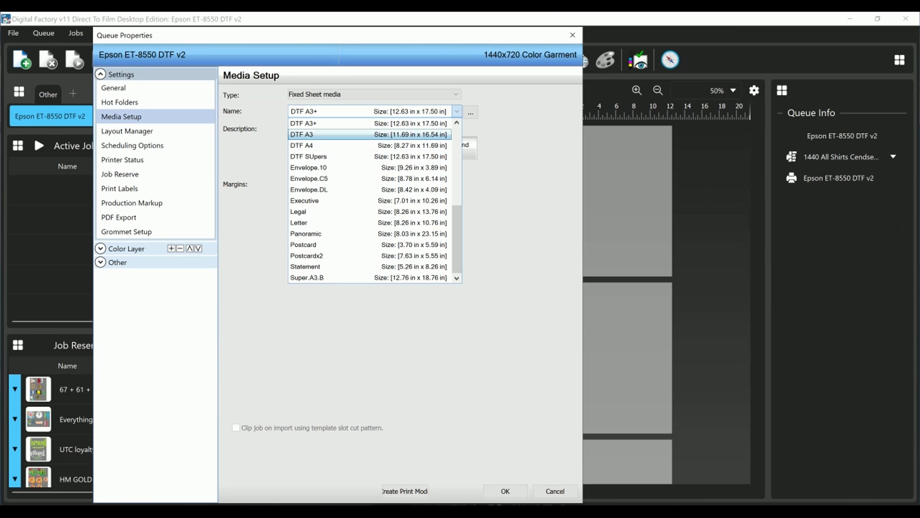
click(368, 135)
- Set the queue's layout mode to Manual, with 0.20 in of space between jobs and between copies
click(127, 131)
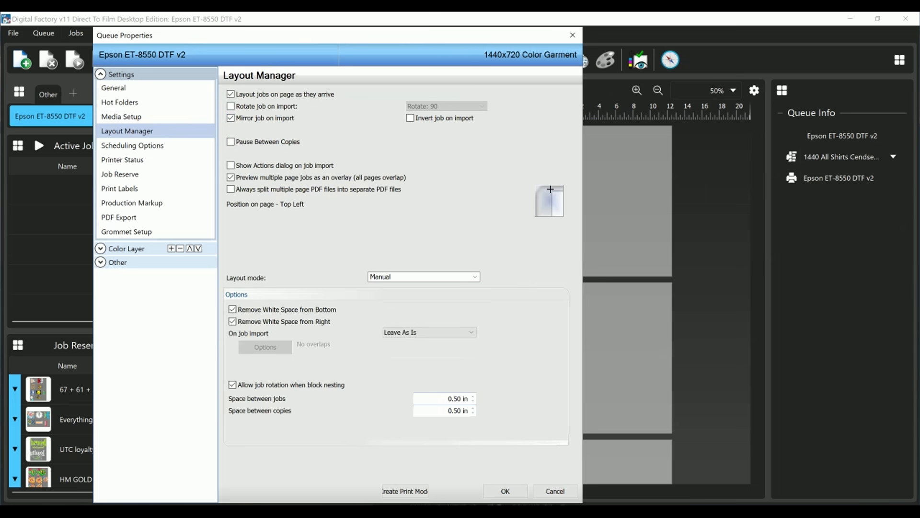
double_click(382, 277)
click(474, 277)
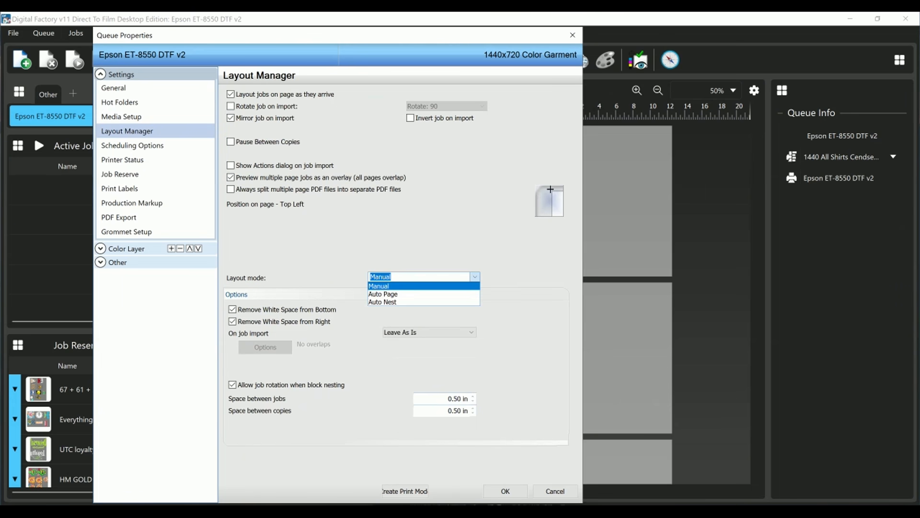
click(379, 286)
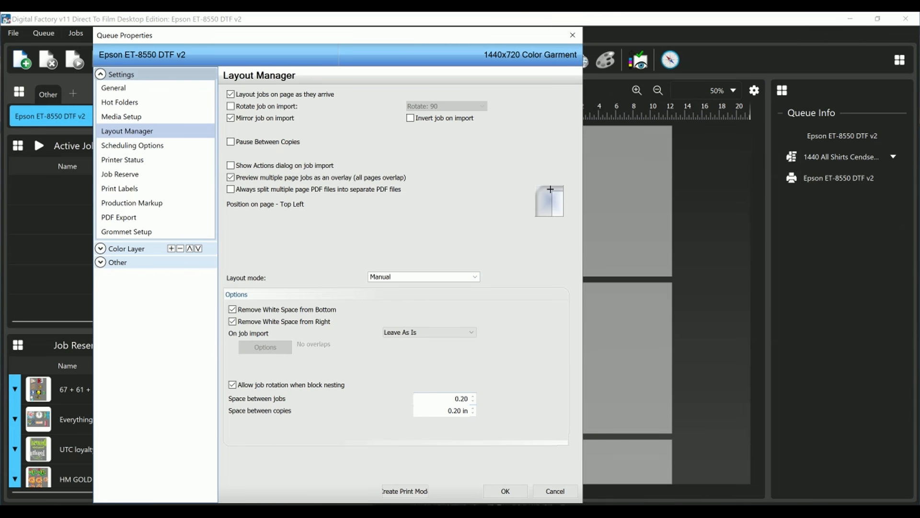
- Review the queue's scheduling, printer status, job reserve, print label, production markup, PDF export and grommet settings
click(133, 146)
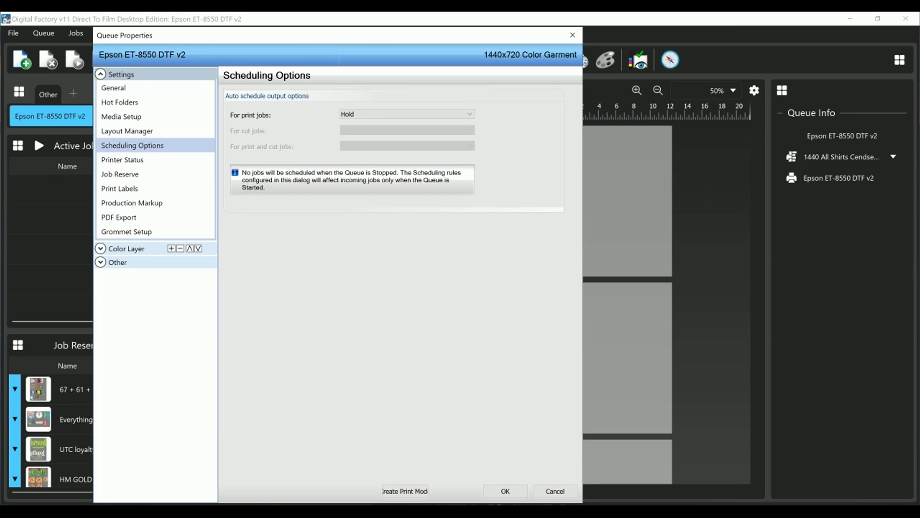
click(122, 159)
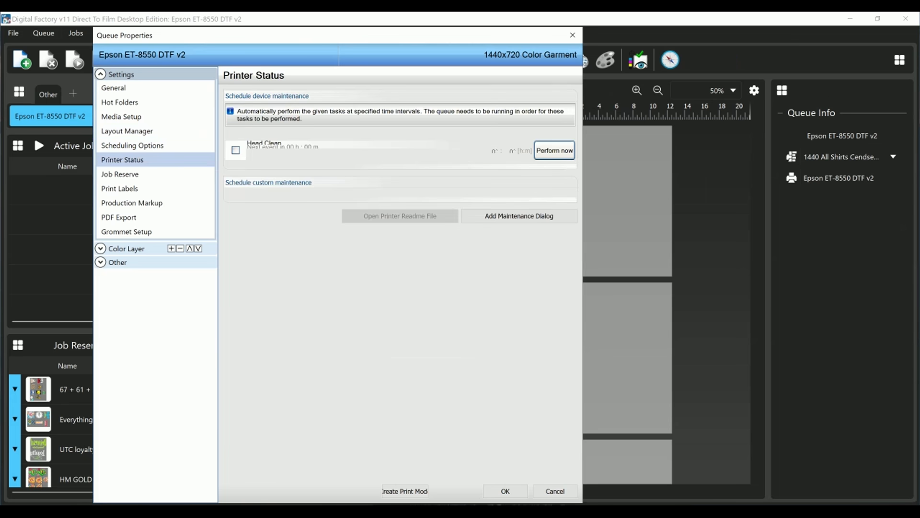
click(119, 174)
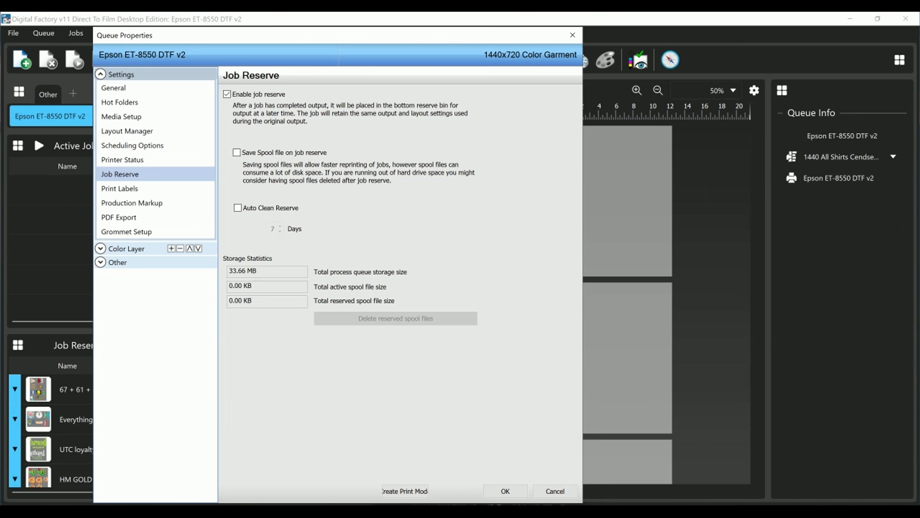
drag(307, 35, 657, 44)
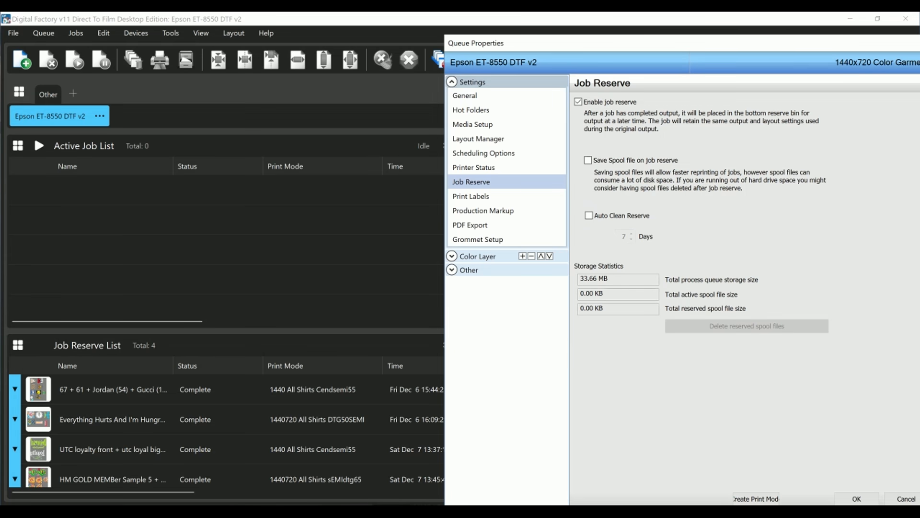
drag(623, 43, 497, 33)
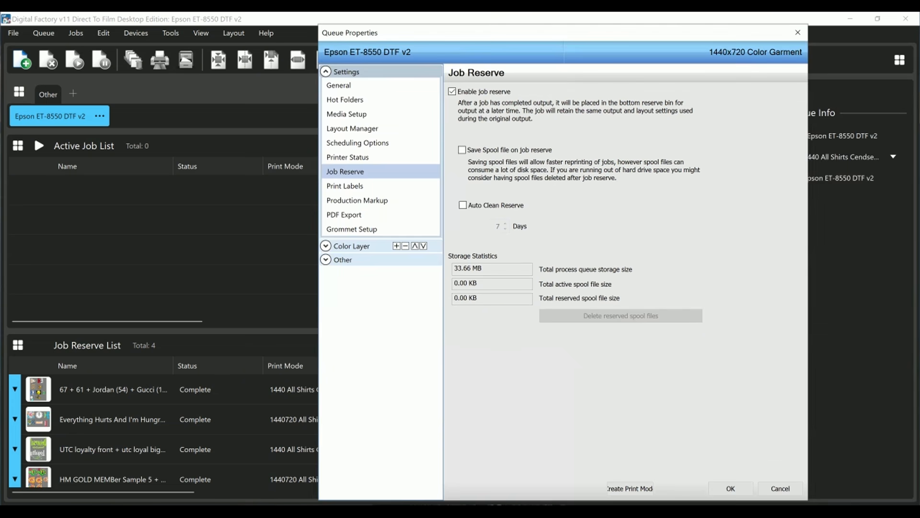
click(345, 186)
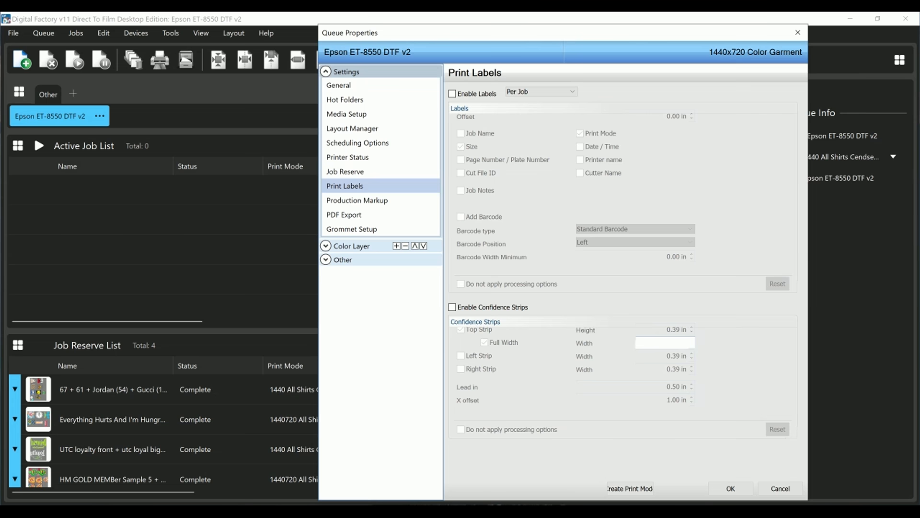
click(357, 200)
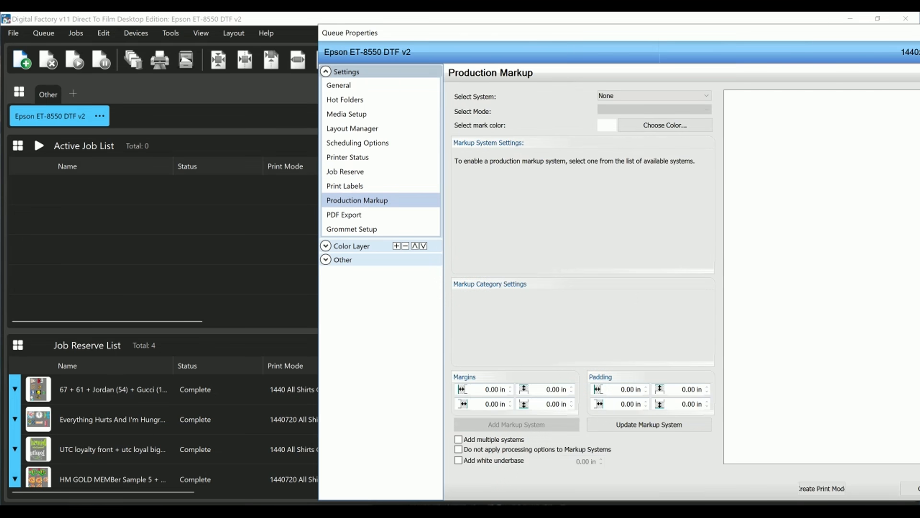
click(344, 215)
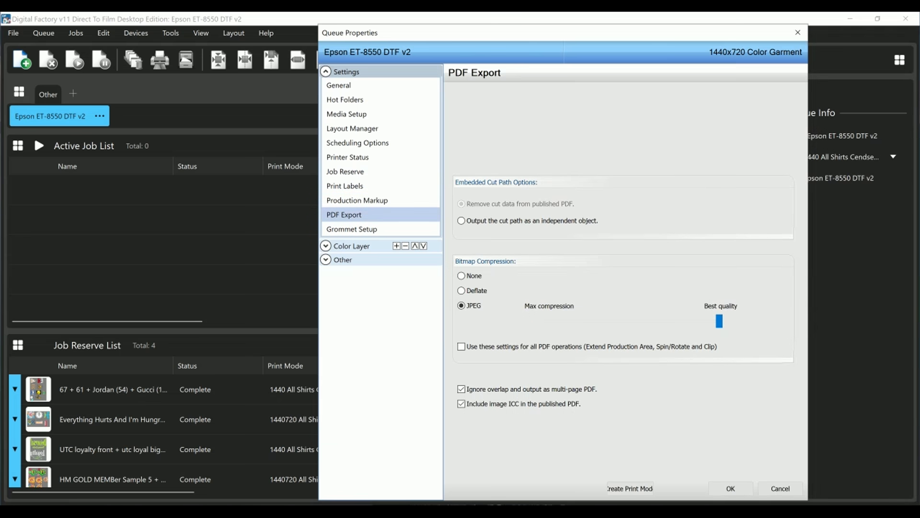
click(352, 229)
- Open the color layer's white and color processing options, try Underbase and Highlight, and select Underbase only
click(325, 246)
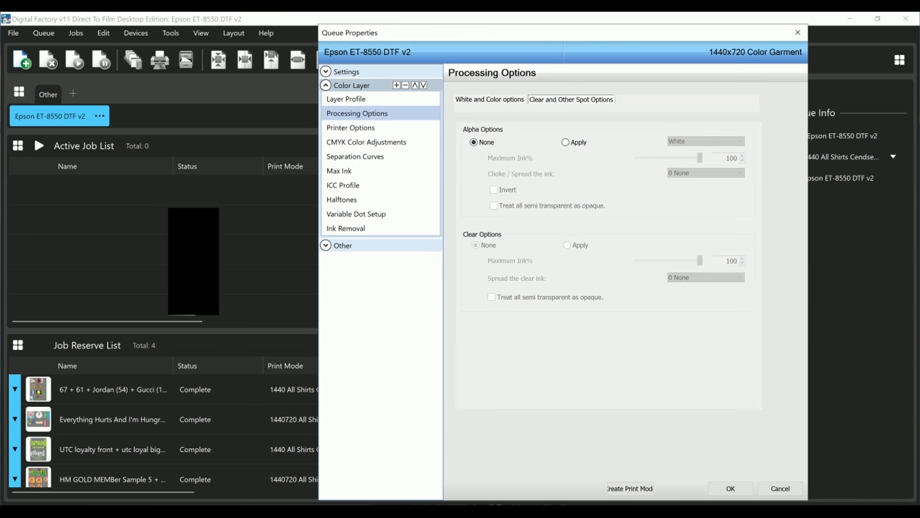
click(490, 100)
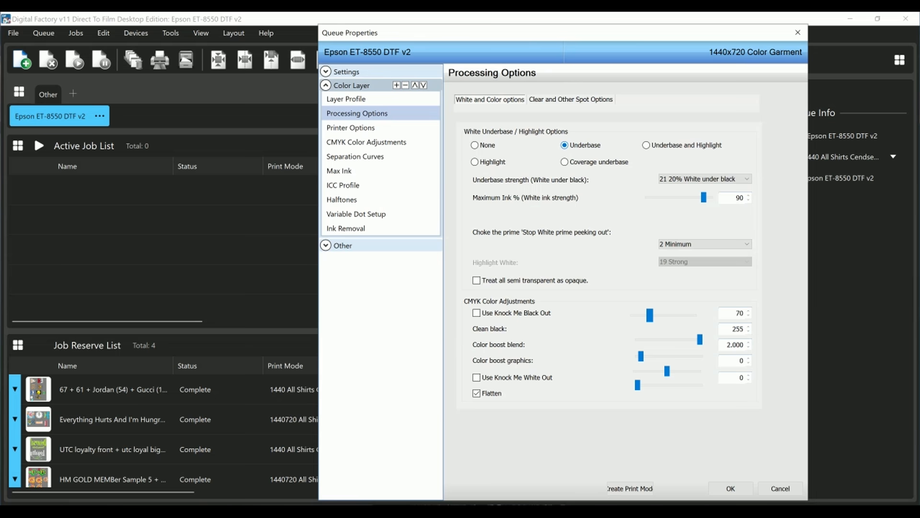
click(646, 145)
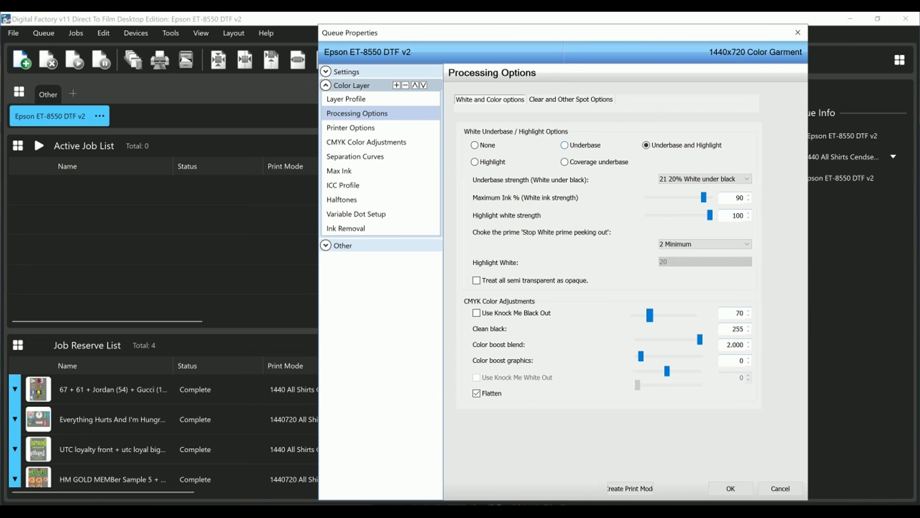
click(565, 146)
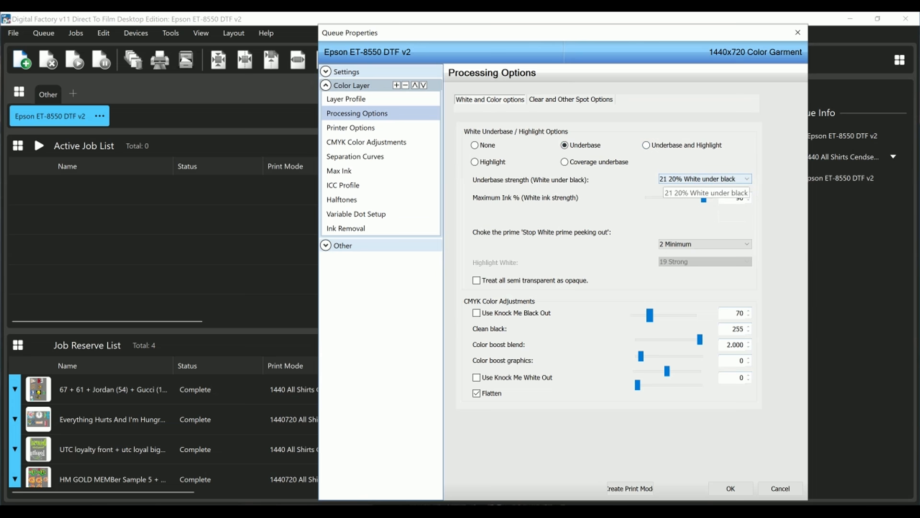
- Set the underbase strength to 25 60% White under black and the maximum white ink to 70%
click(705, 179)
click(705, 178)
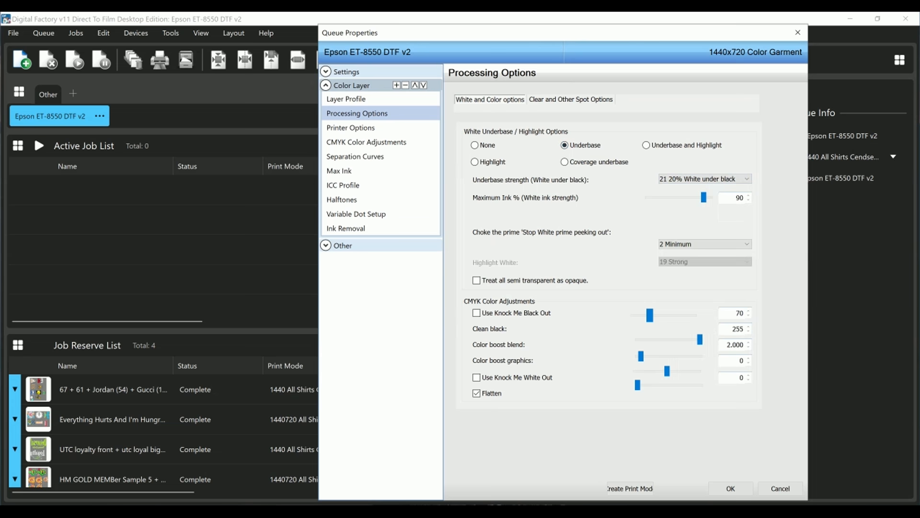
click(705, 179)
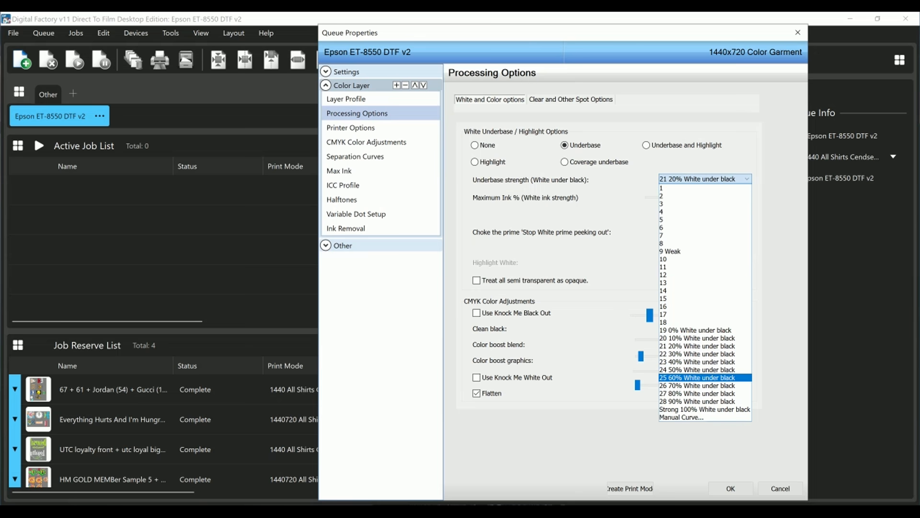
click(697, 377)
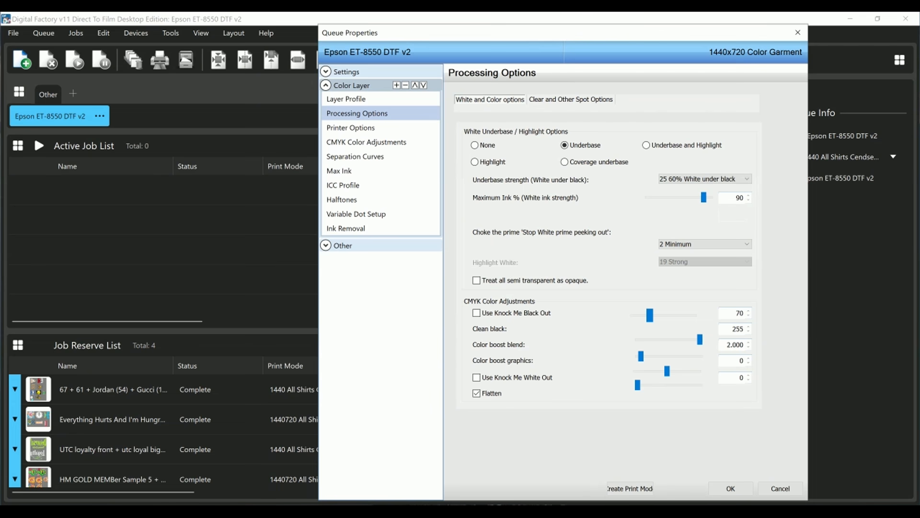
mouse_move(704, 197)
mouse_down()
mouse_move(670, 198)
mouse_move(682, 198)
mouse_up()
drag(682, 198, 691, 198)
mouse_move(691, 197)
mouse_down()
mouse_move(682, 197)
mouse_move(691, 197)
mouse_up()
- Try a white choke of 4, set it to 0 None, and enable treating all semi-transparent areas as opaque
click(746, 244)
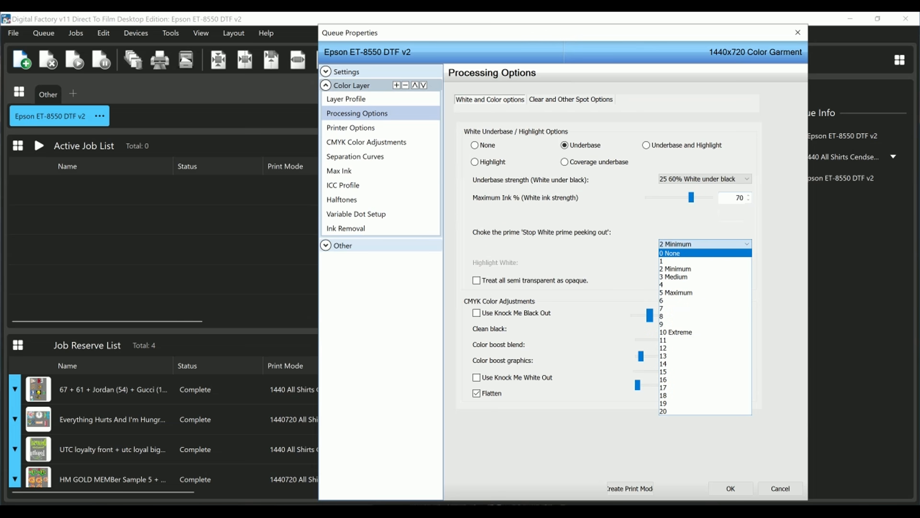
click(704, 253)
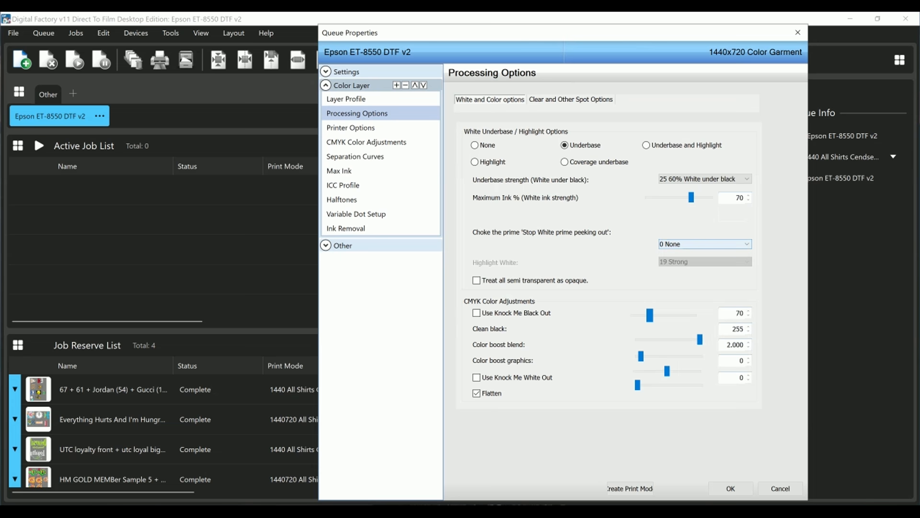
click(704, 244)
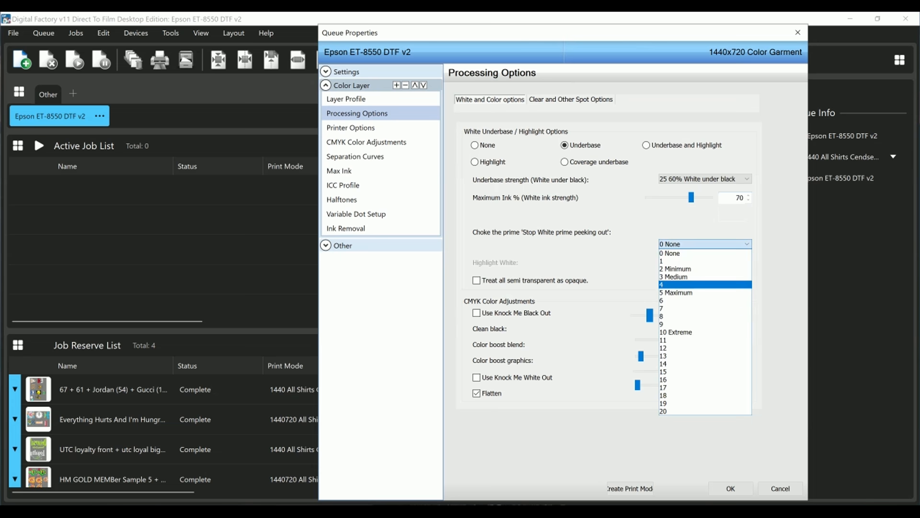
click(705, 284)
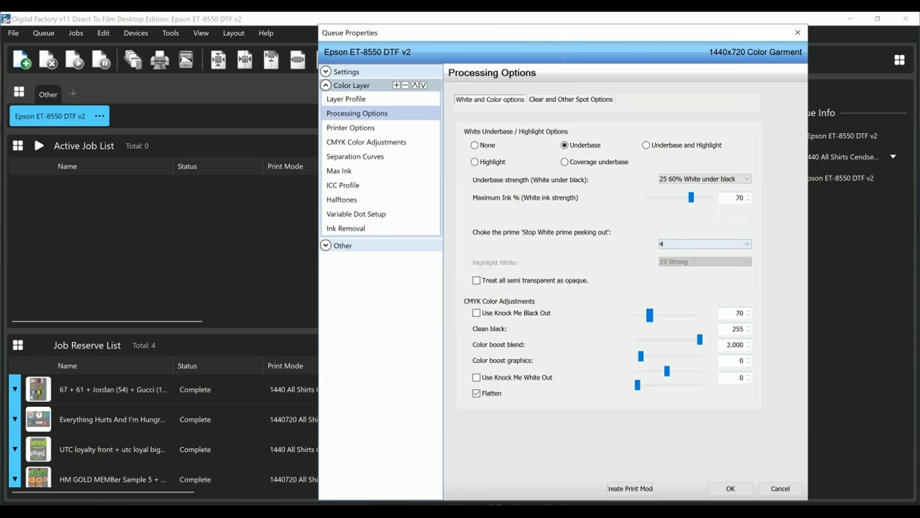
click(704, 244)
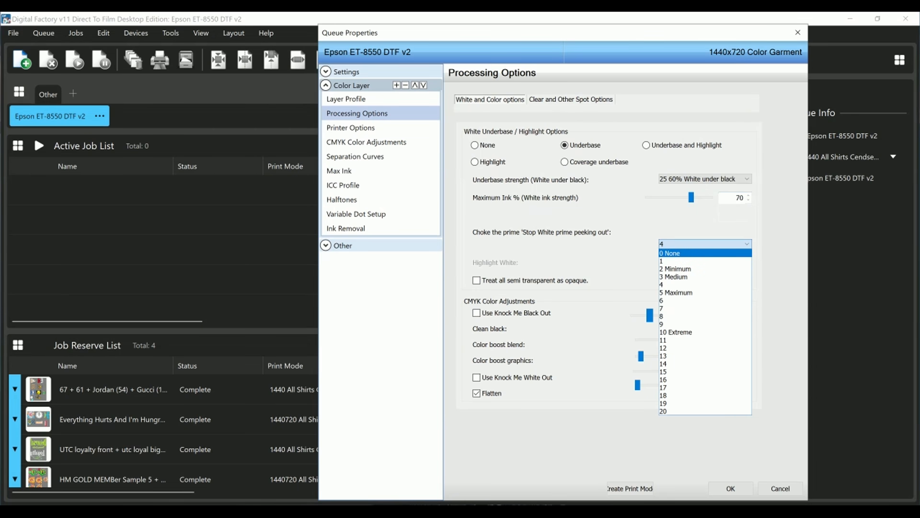
click(705, 253)
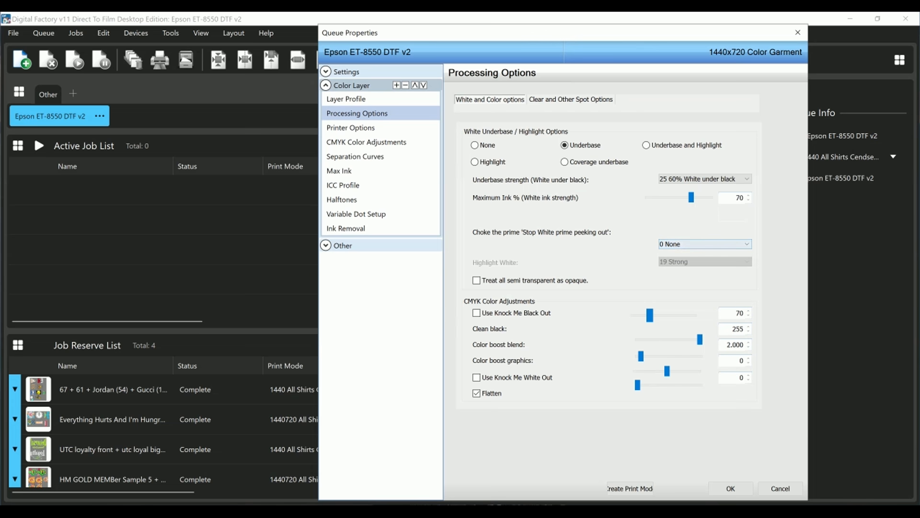
click(476, 280)
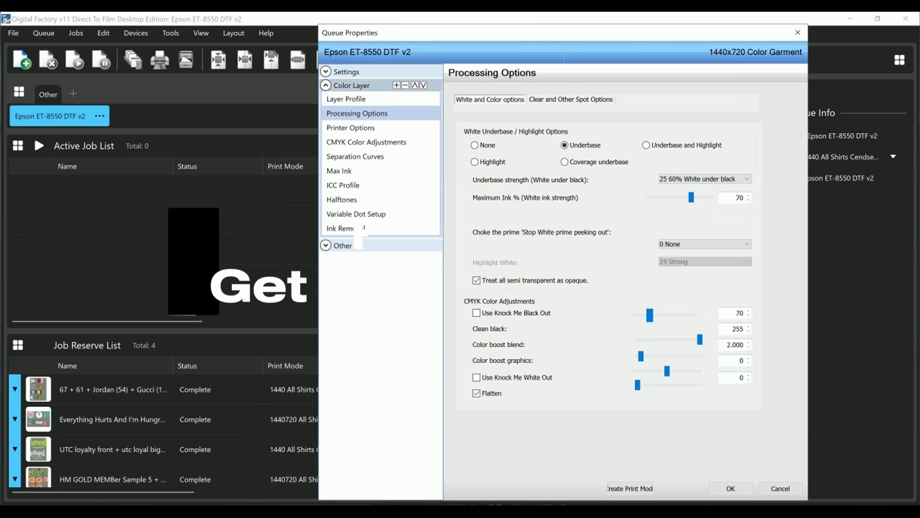
- Raise the color boost for graphics to 40 and set the printer's media type to Thin Paper
drag(666, 371, 673, 371)
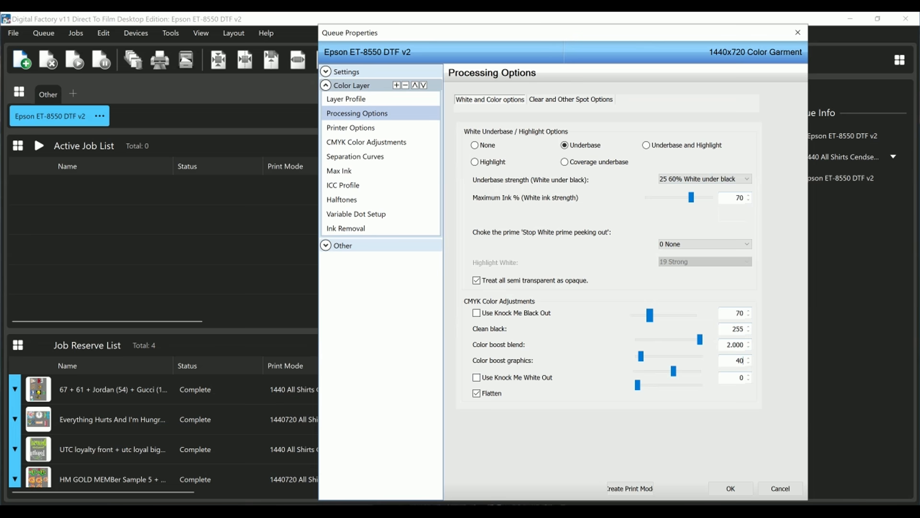
click(350, 128)
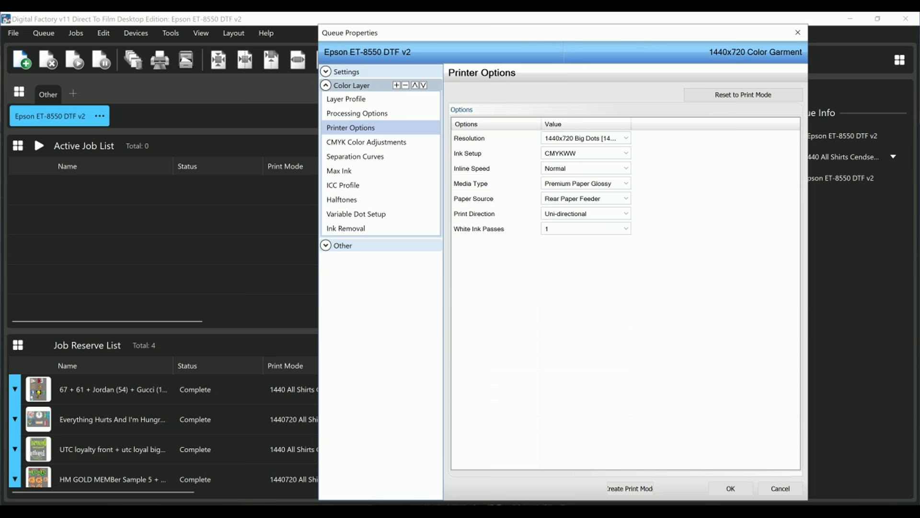
click(626, 183)
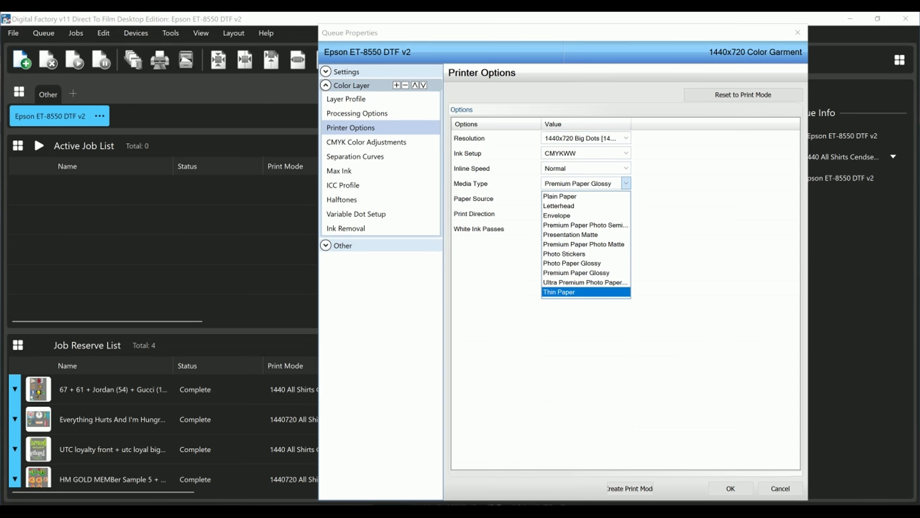
click(585, 292)
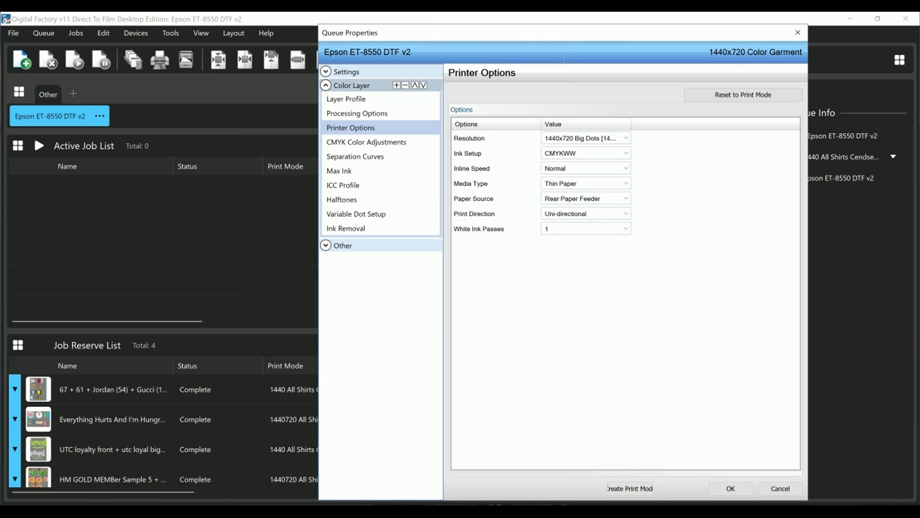
- Review the inline speed, resolution and ink setup choices, keeping Normal speed and the CMYKWW ink setup
click(626, 168)
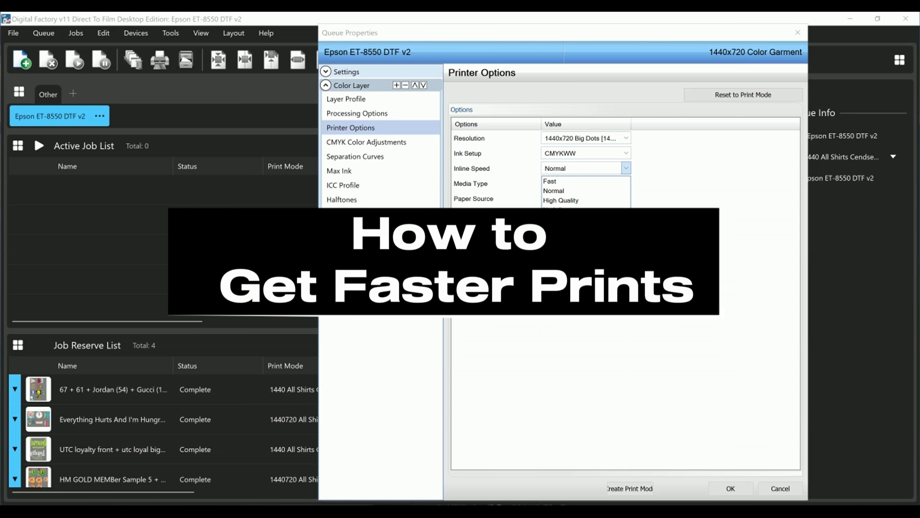
click(560, 191)
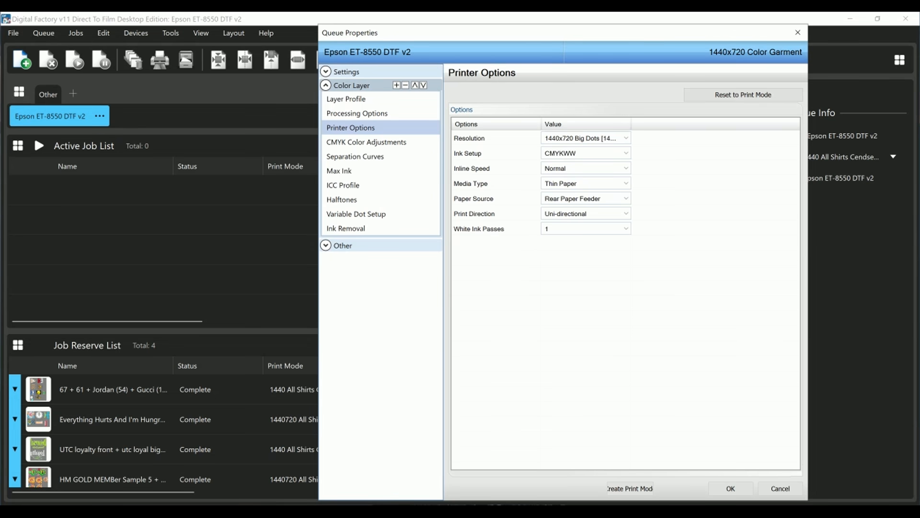
click(626, 138)
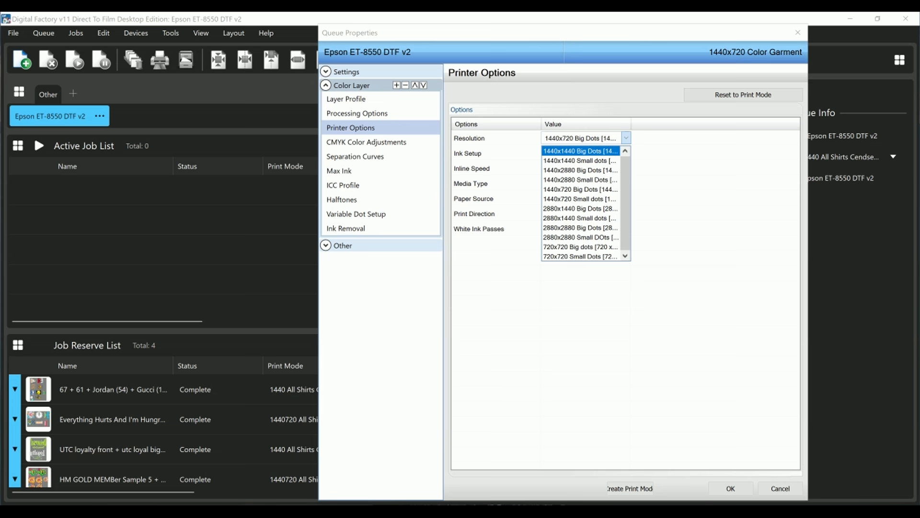
key(Escape)
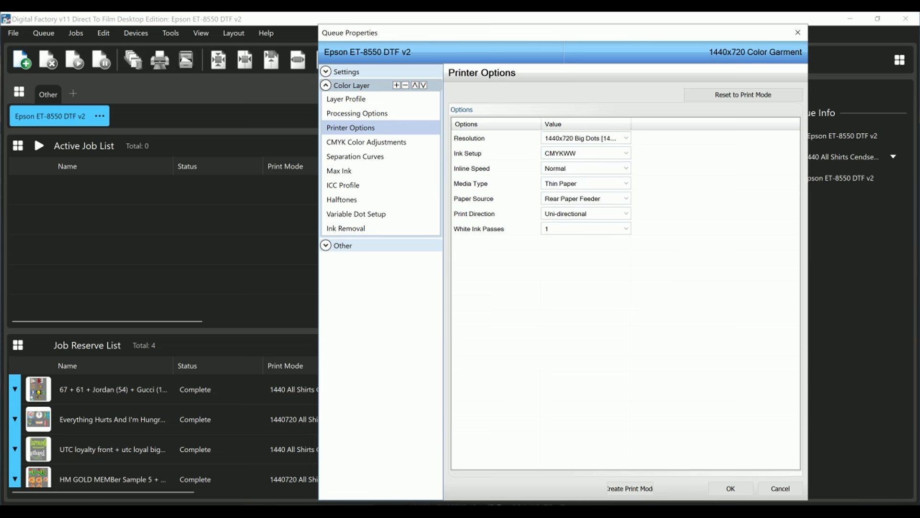
click(626, 138)
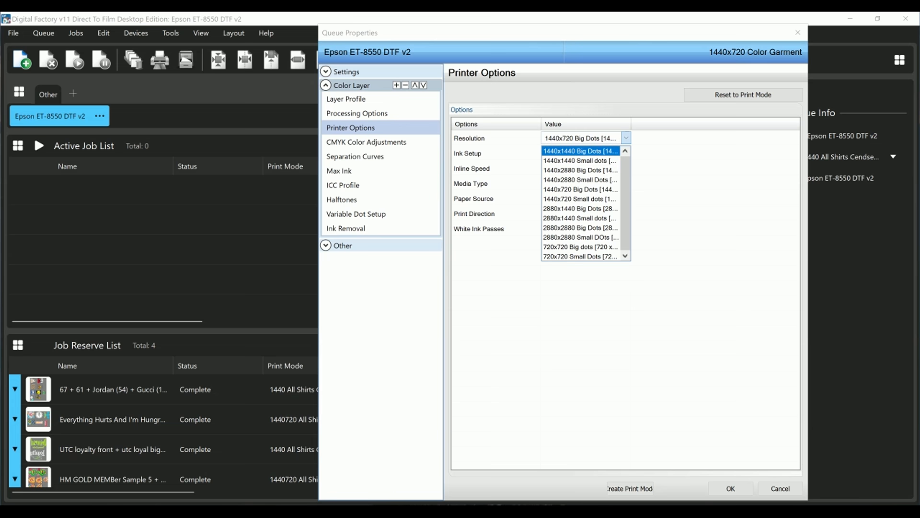
key(Escape)
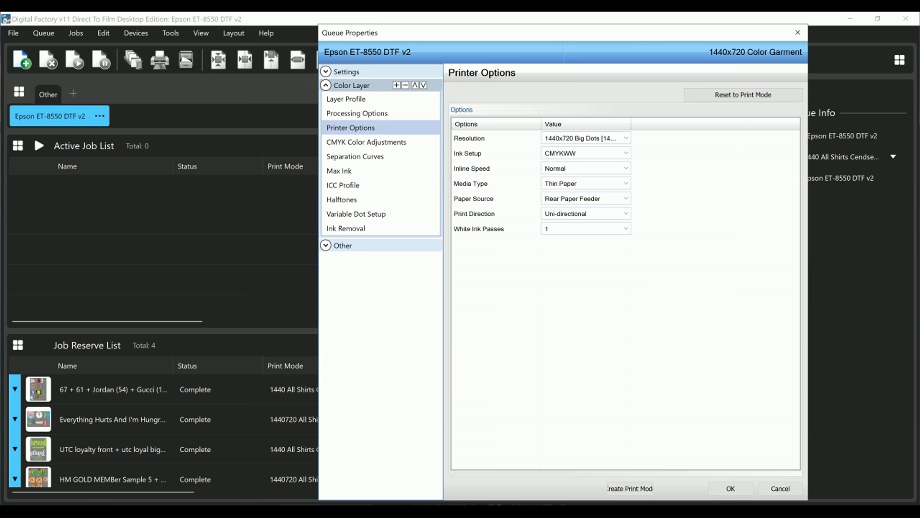
click(626, 153)
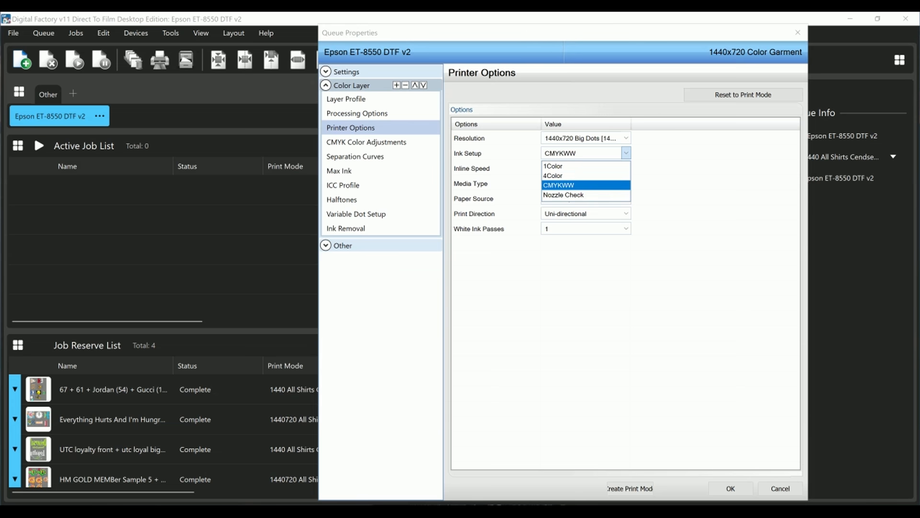
click(586, 185)
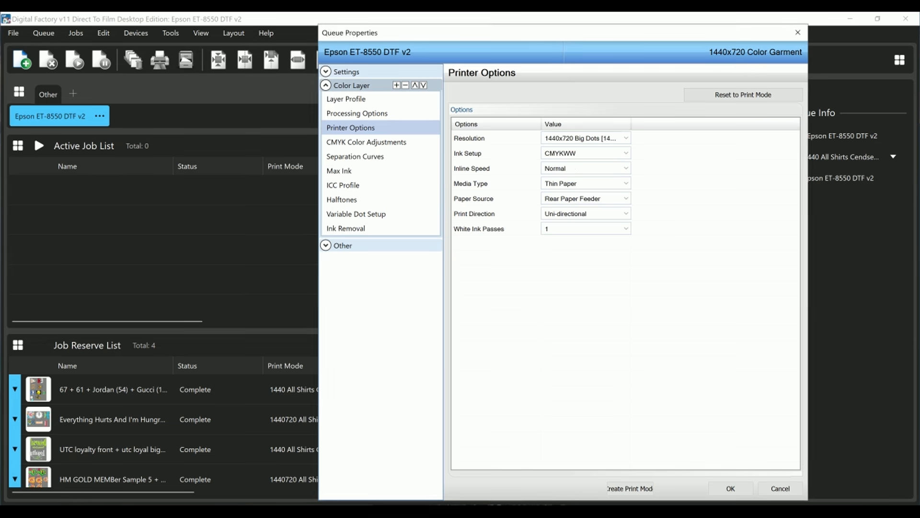
- Set the inline speed to No Inline and the print direction to Bi-directional
click(626, 168)
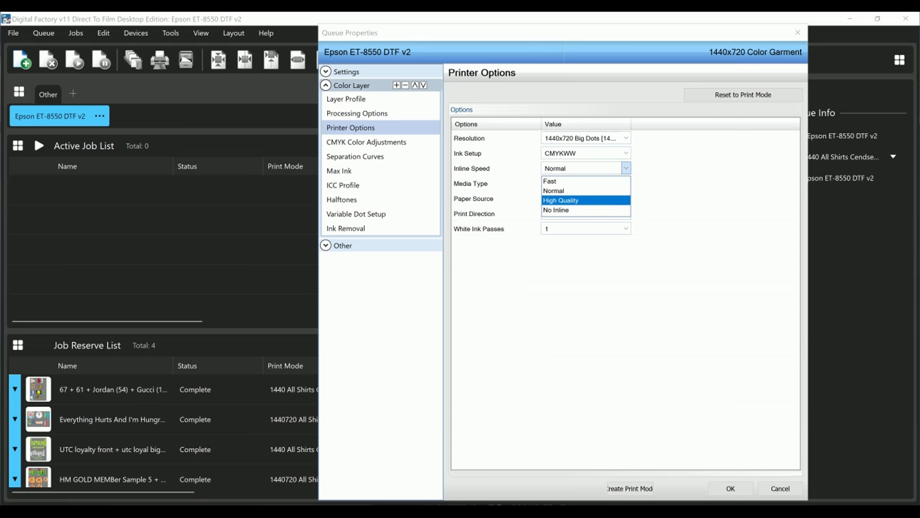
key(Return)
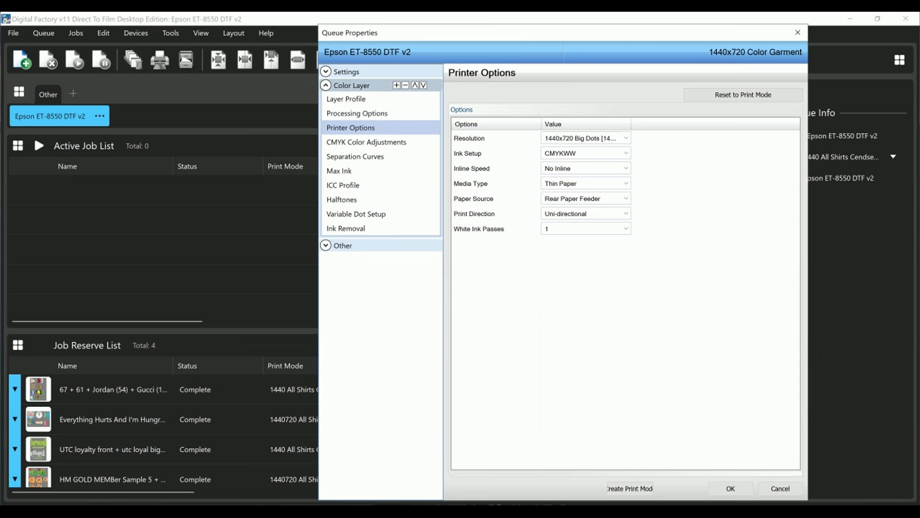
click(626, 213)
click(586, 226)
click(626, 214)
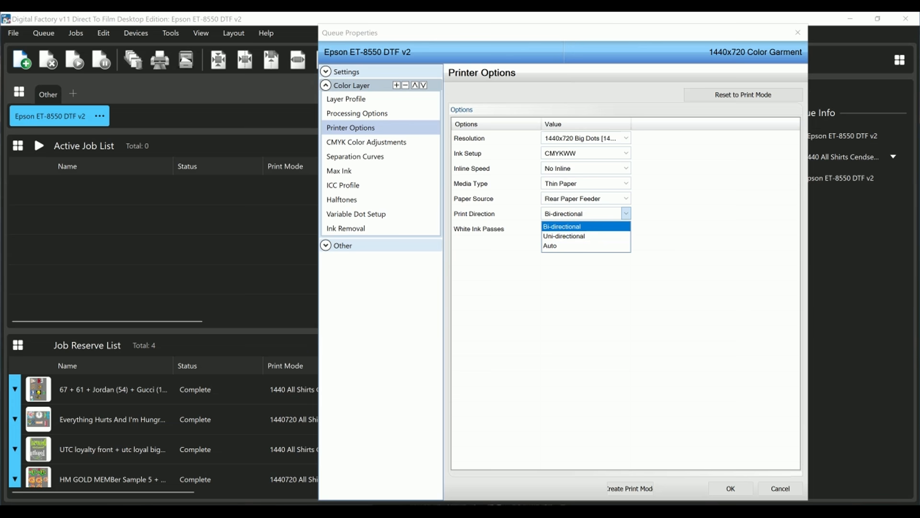
click(570, 227)
- Review the available white ink pass counts and keep a single pass
click(626, 228)
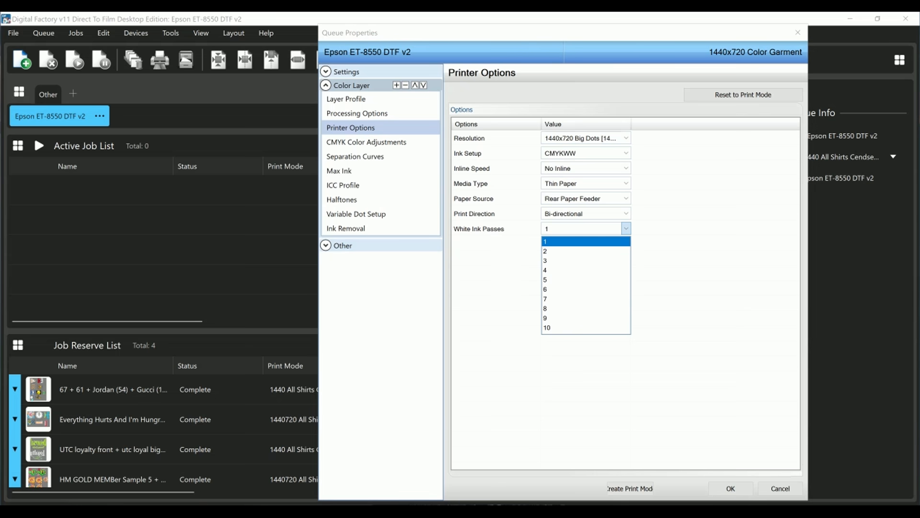
click(585, 241)
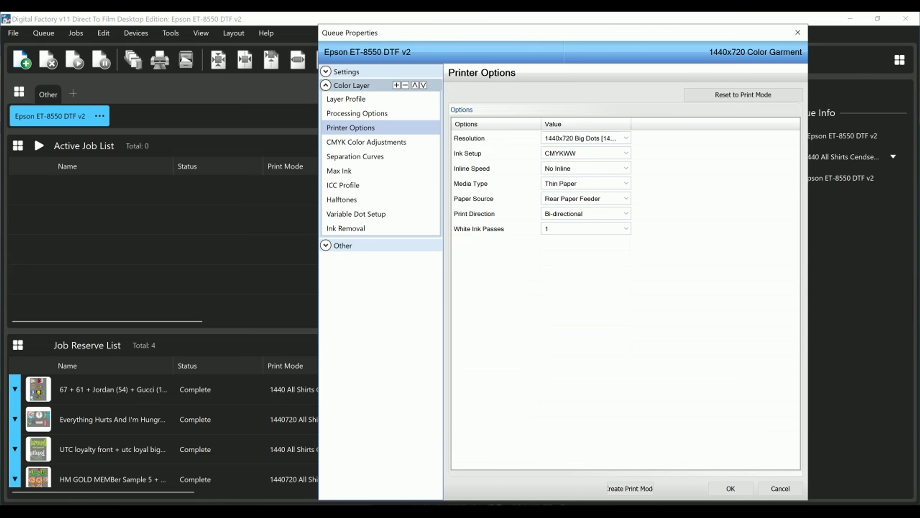
click(626, 228)
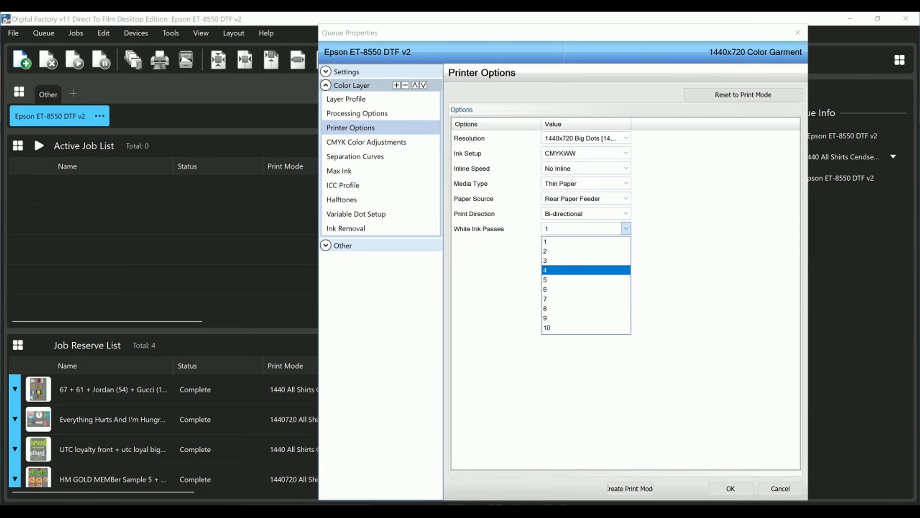
click(608, 241)
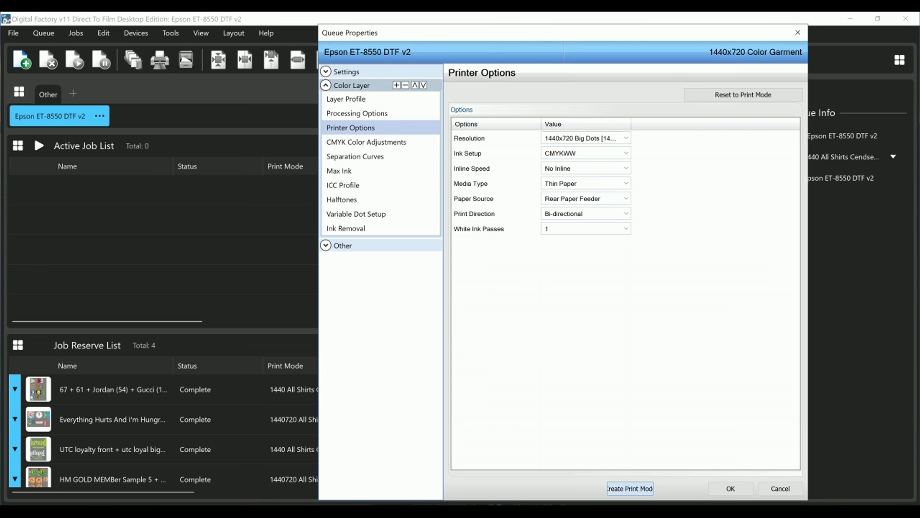
- Save the settings as a new print mode named 1440x720 70W Allshirts and close the queue properties
click(630, 488)
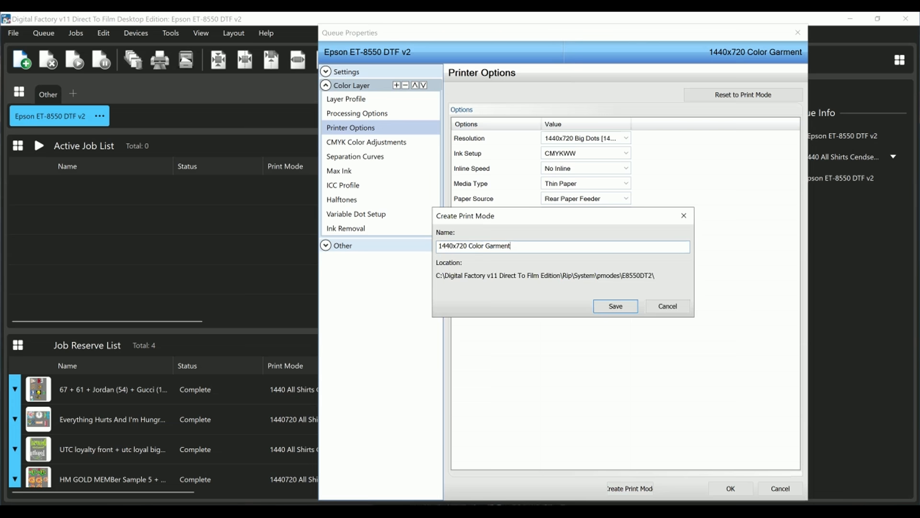
key(BackSpace)
key(BackSpace)
key(BackSpace)
key(BackSpace)
key(BackSpace)
key(BackSpace)
key(BackSpace)
key(BackSpace)
key(BackSpace)
key(BackSpace)
key(BackSpace)
key(BackSpace)
key(BackSpace)
key(BackSpace)
key(BackSpace)
key(BackSpace)
key(BackSpace)
key(BackSpace)
key(BackSpace)
key(BackSpace)
key(BackSpace)
text(440x)
text(720)
text(&)
key(BackSpace)
text(70W)
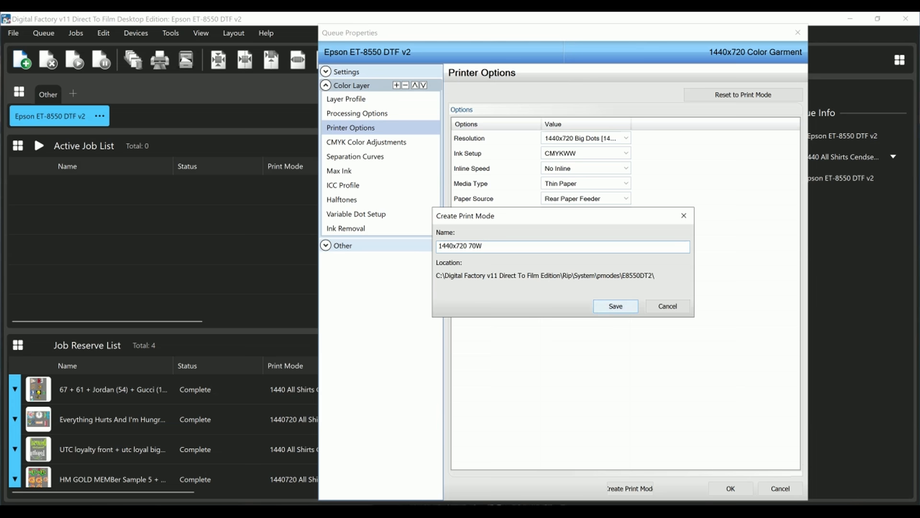
text( Alls)
text(hirts)
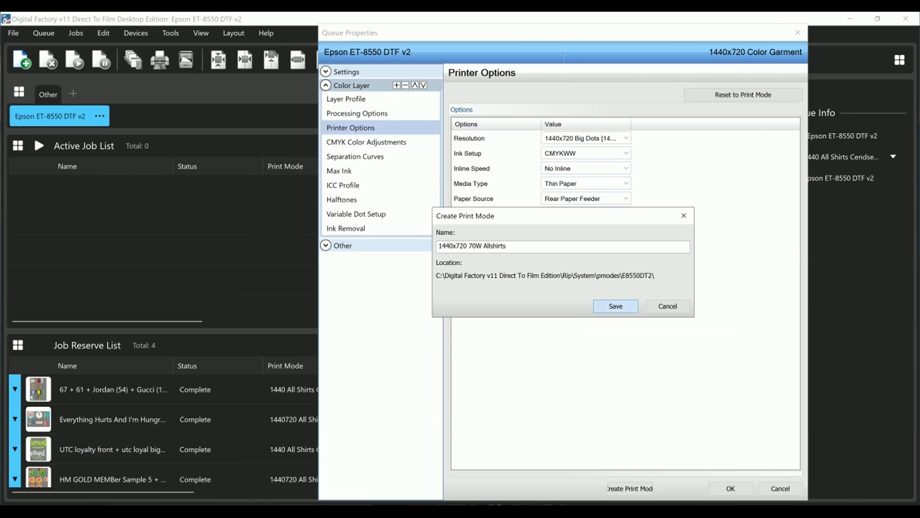
key(Return)
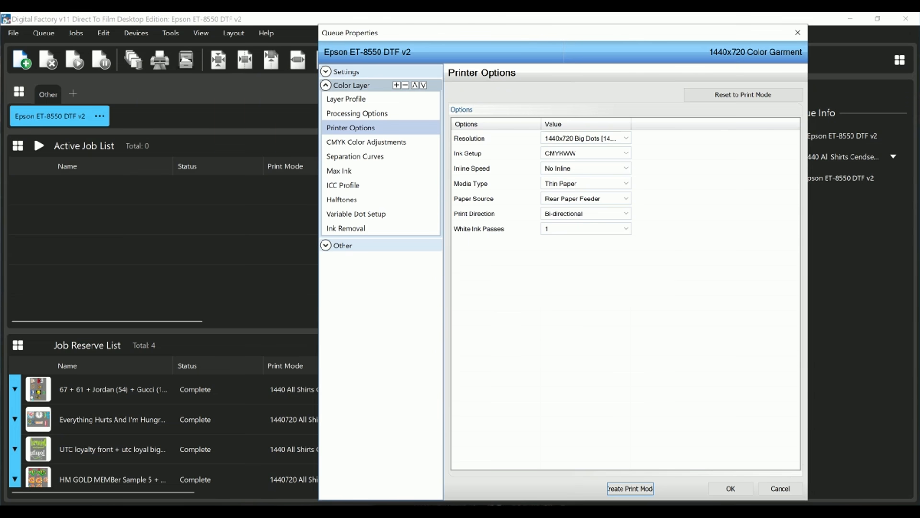
key(Tab)
key(Return)
- Import grinchwoman sample1, HM Gold Member Sample 2, hnagrystreetpink and swolenut from the HM Labels folder as print jobs
click(99, 116)
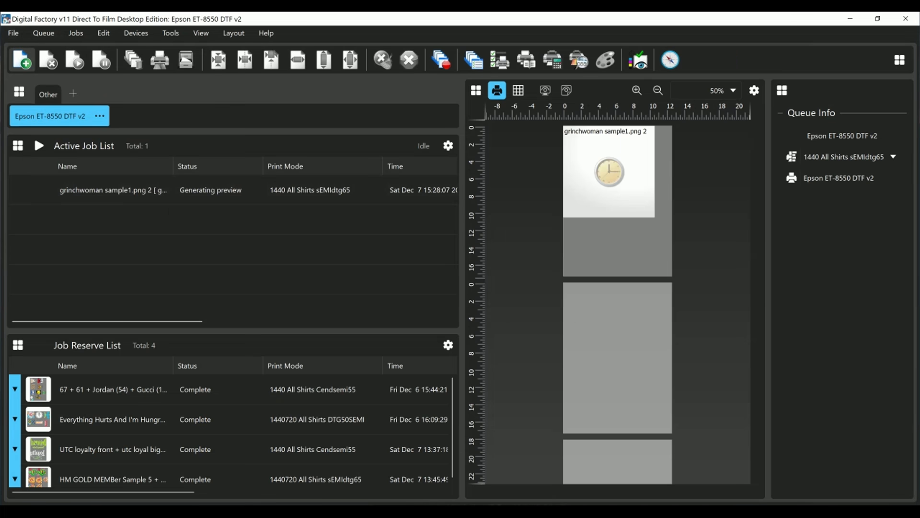
click(21, 59)
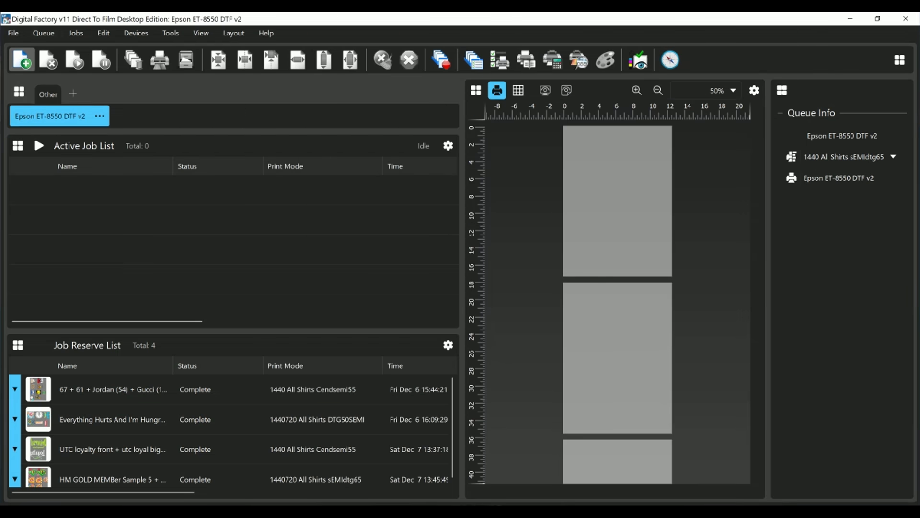
click(21, 60)
scroll(684, 406, down, 10)
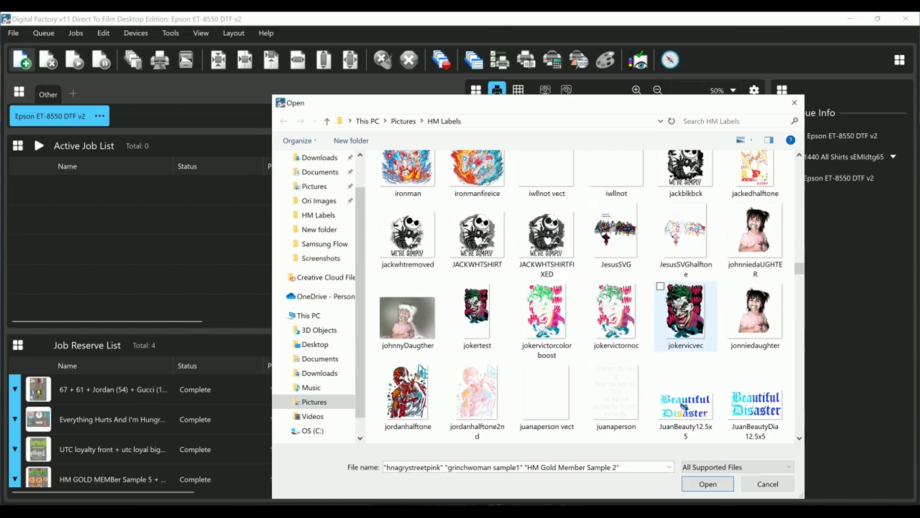
scroll(582, 294, down, 3)
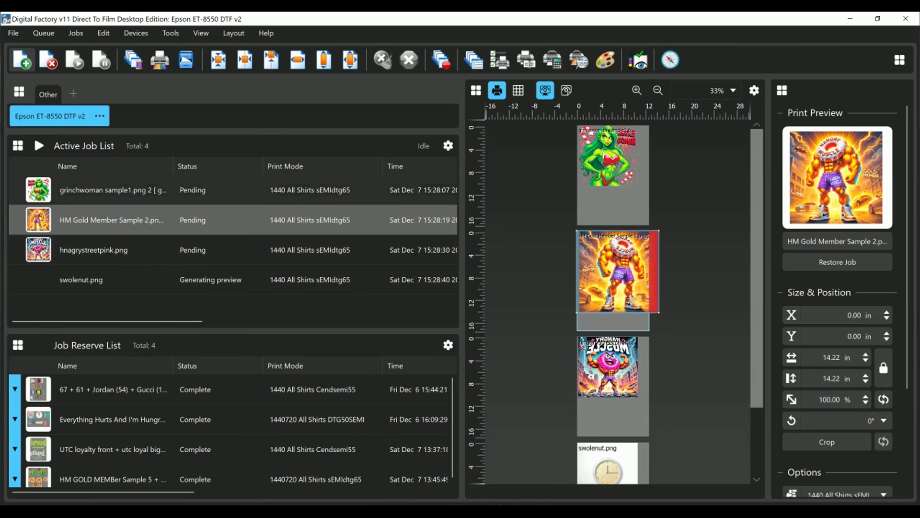
- Reposition the grinchwoman sample1 job on its page to about X 0.78 in, Y 2.06 in
click(103, 190)
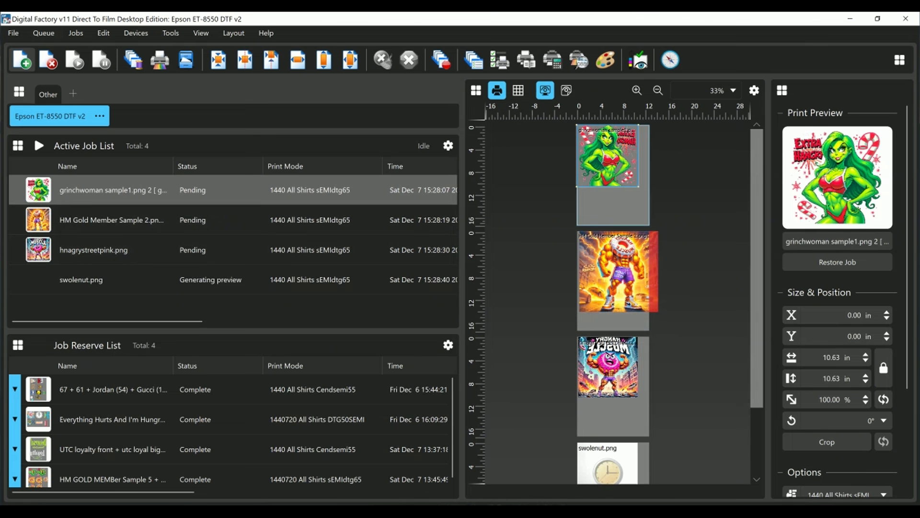
scroll(617, 307, down, 2)
scroll(618, 307, up, 1)
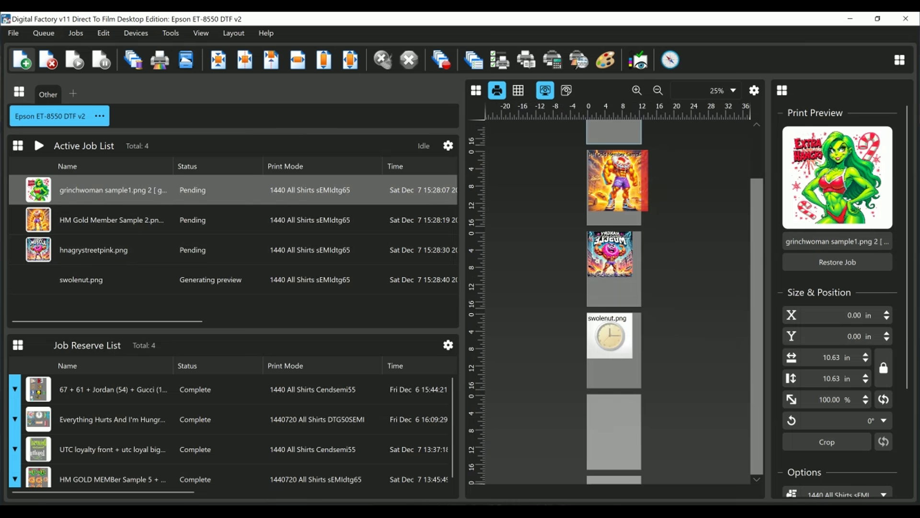
scroll(617, 306, up, 2)
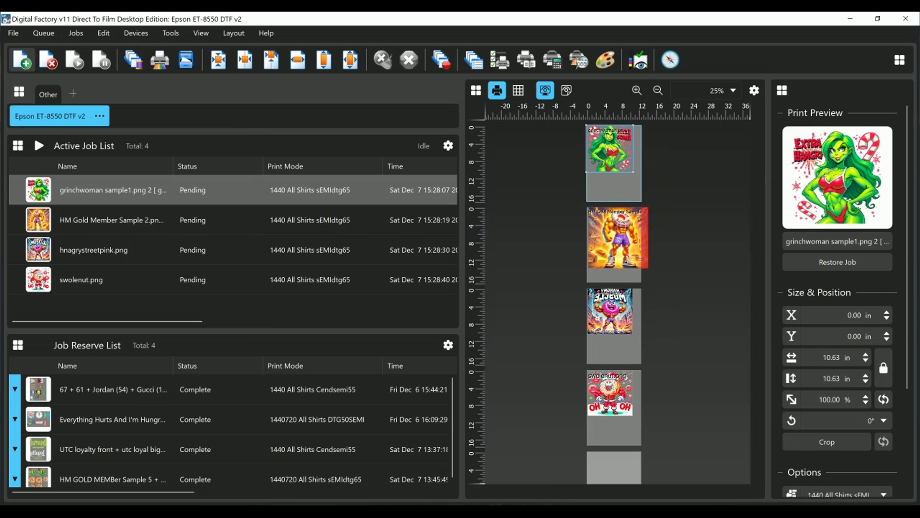
drag(609, 149, 612, 158)
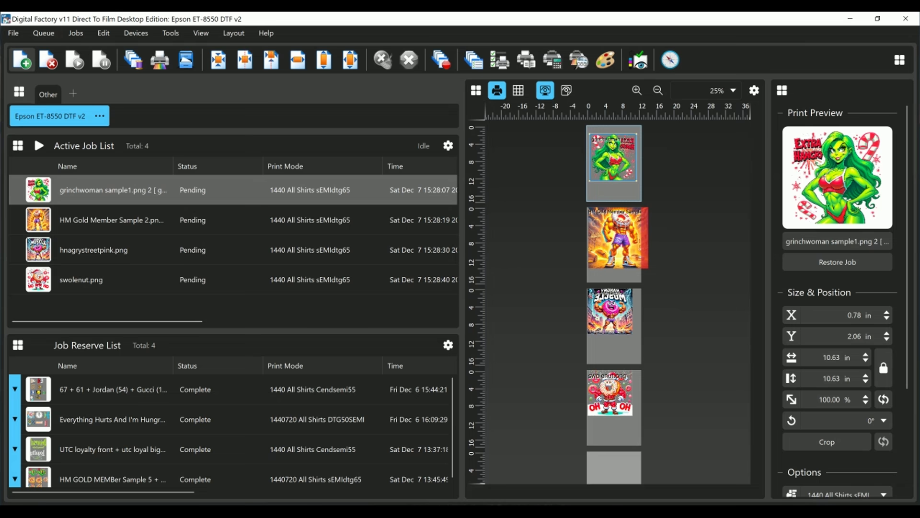
- Examine the imported jobs in the page layout, checking HM Gold Member Sample 2 and then grinchwoman sample1
scroll(614, 288, up, 2)
scroll(613, 288, down, 1)
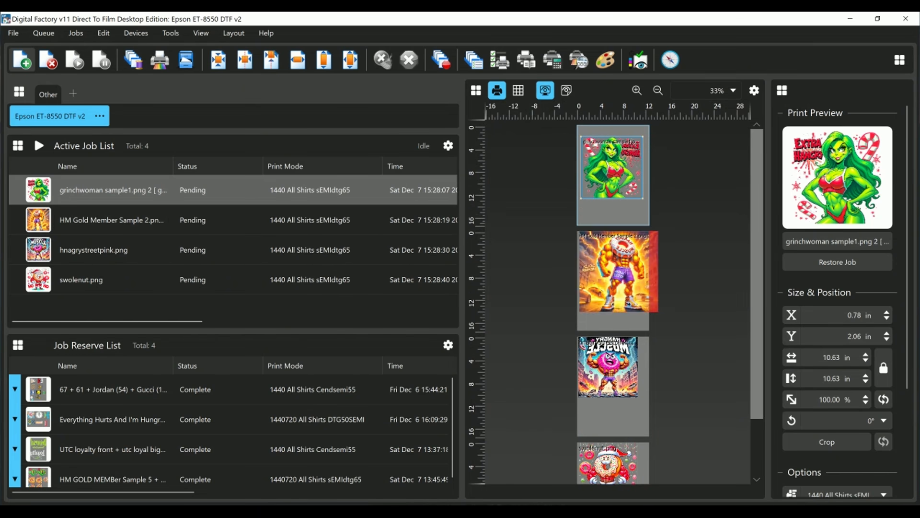
scroll(614, 288, down, 1)
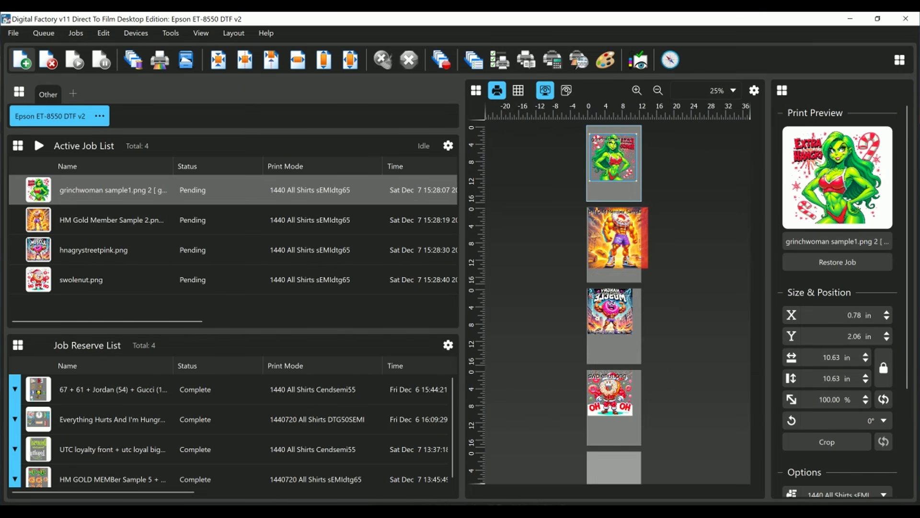
scroll(614, 288, up, 1)
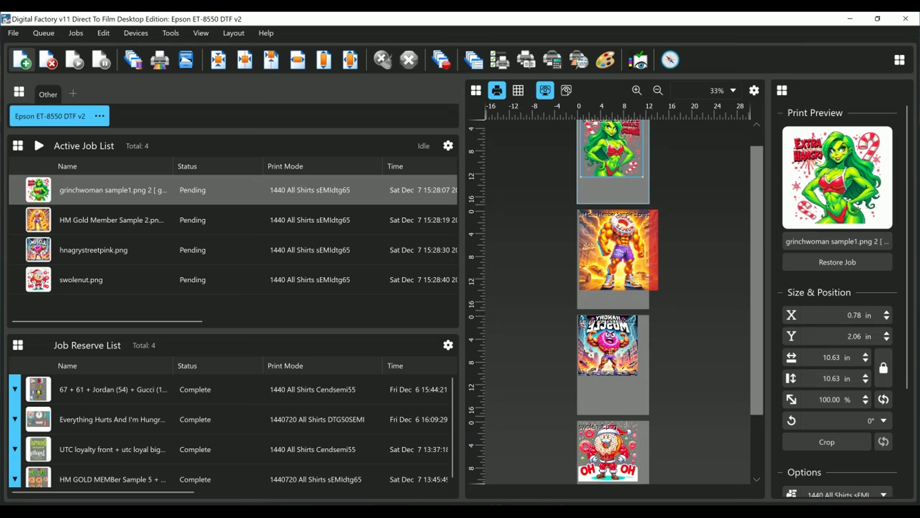
click(113, 220)
click(113, 190)
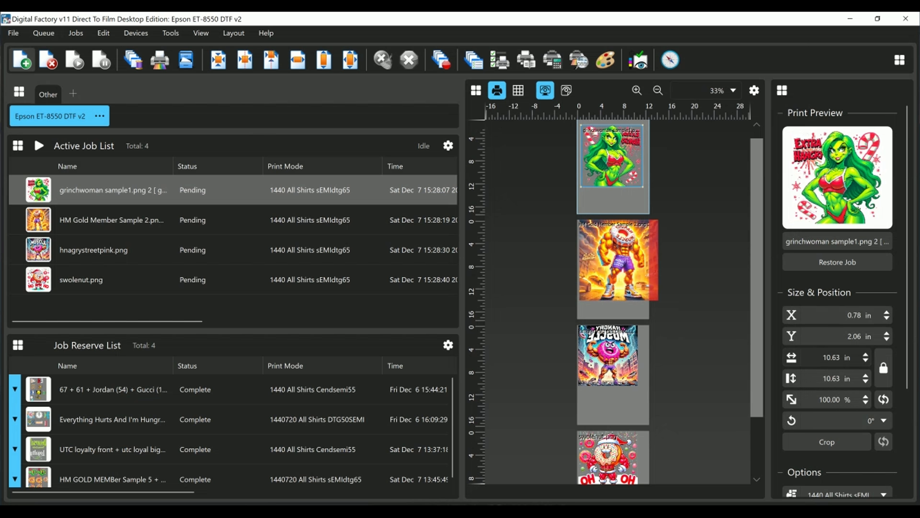
- Set the width of the grinchwoman sample1 job to 5 in
double_click(827, 357)
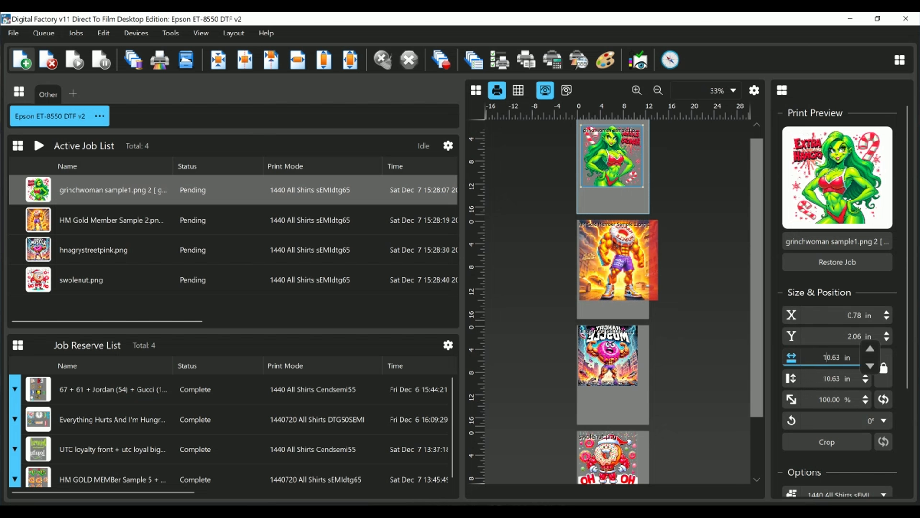
triple_click(827, 357)
double_click(827, 358)
triple_click(827, 357)
text(5)
key(Return)
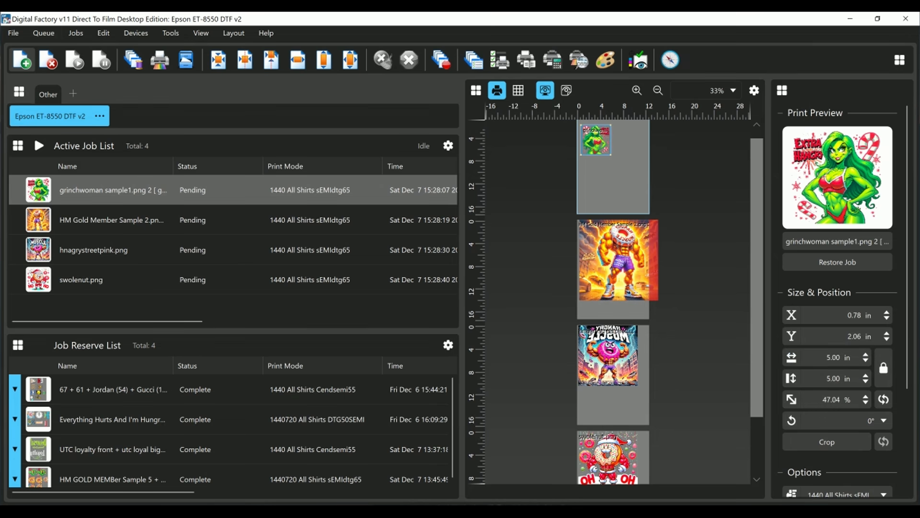
- Resize the grinchwoman sample1 job to a width of 6 in
double_click(833, 357)
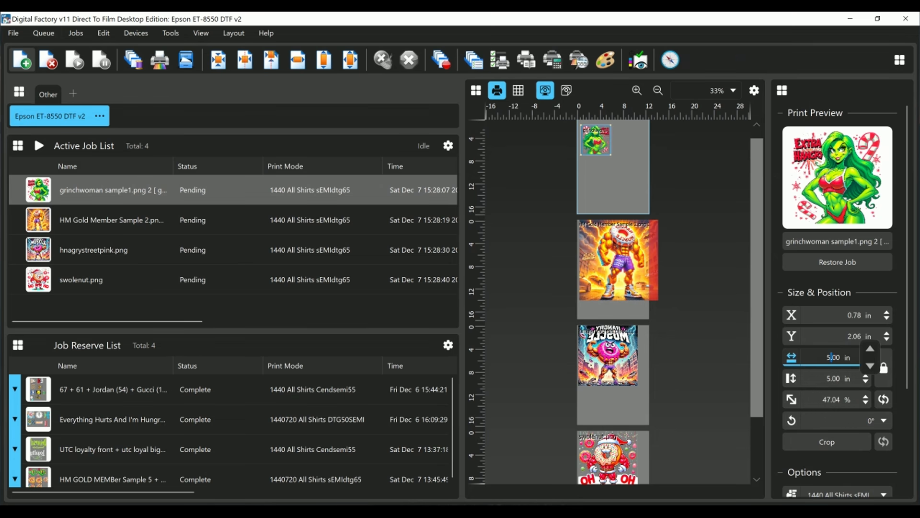
text(6)
key(Return)
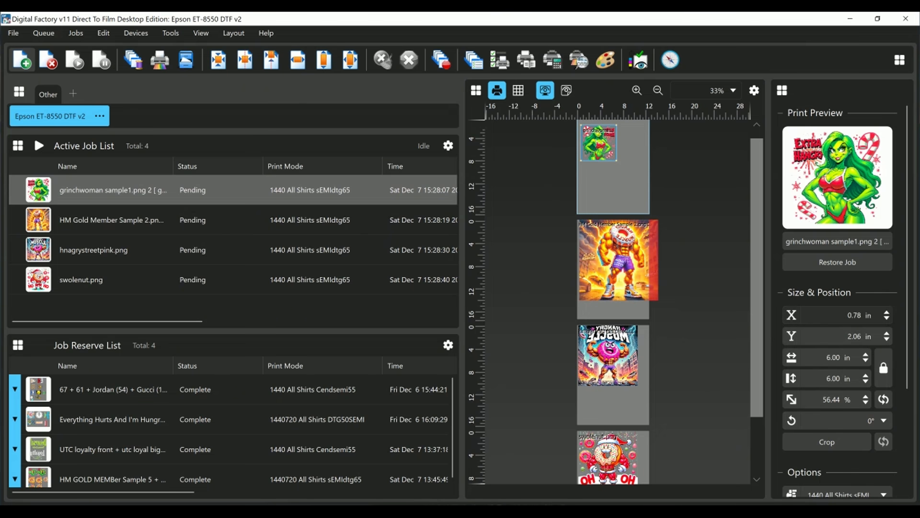
- Position the grinchwoman sample1 job on its page at X 1 in and Y 1 in
drag(863, 315, 846, 315)
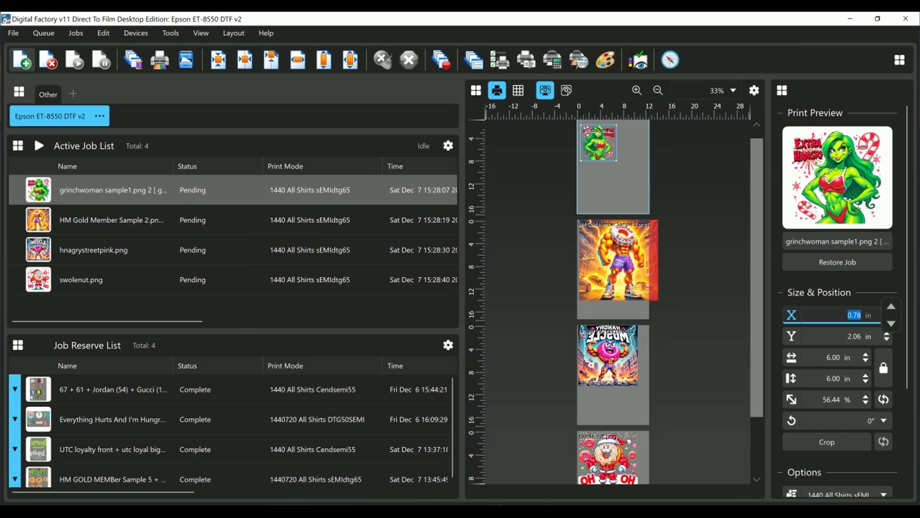
text(1)
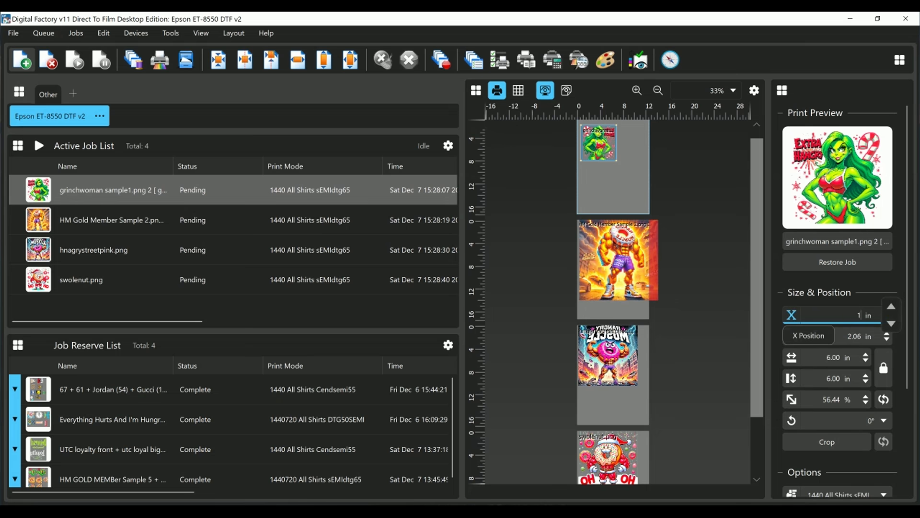
key(Return)
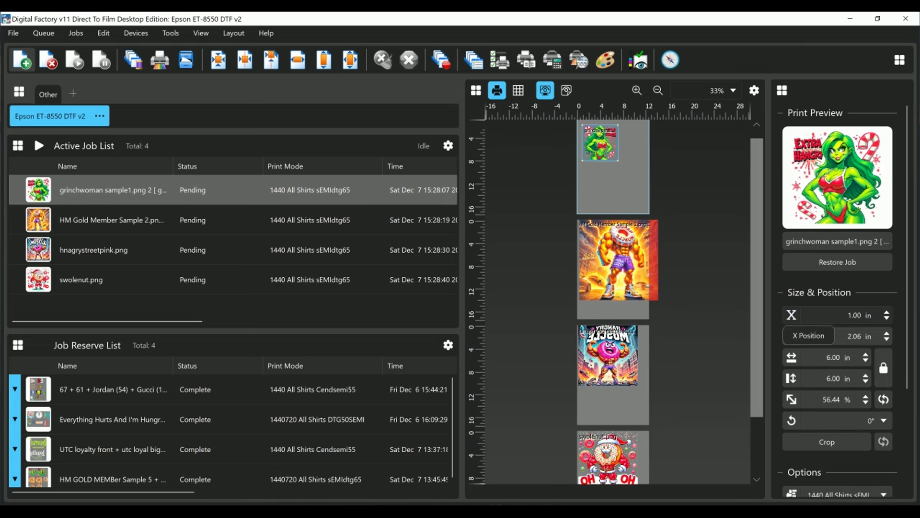
click(862, 336)
key(ctrl+a)
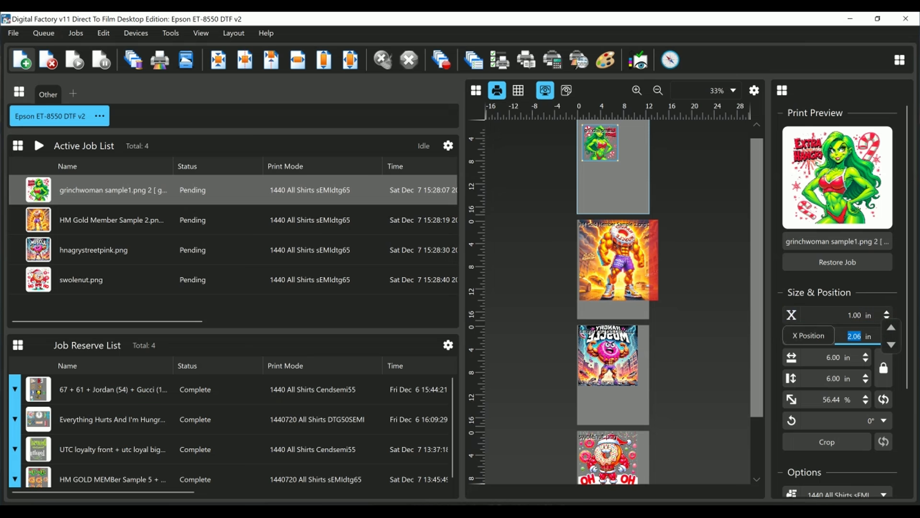
text(1)
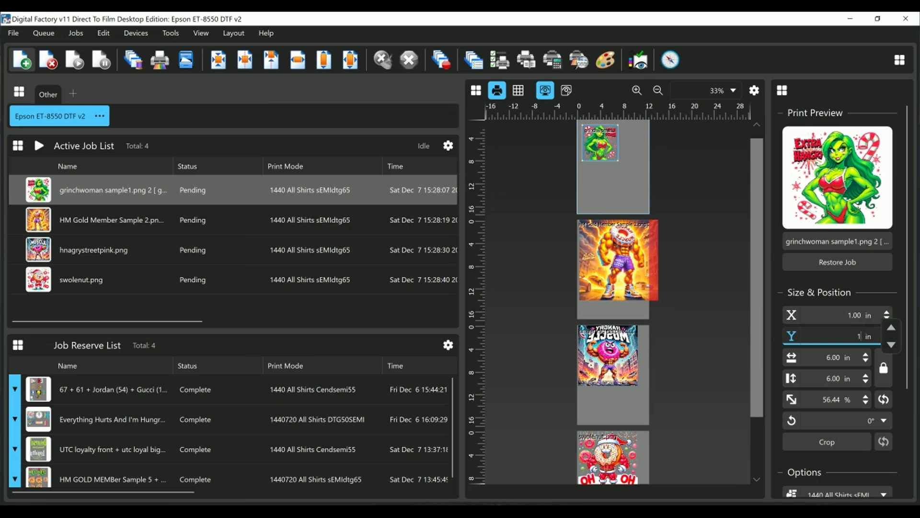
scroll(619, 240, up, 1)
scroll(618, 240, down, 3)
scroll(618, 239, up, 1)
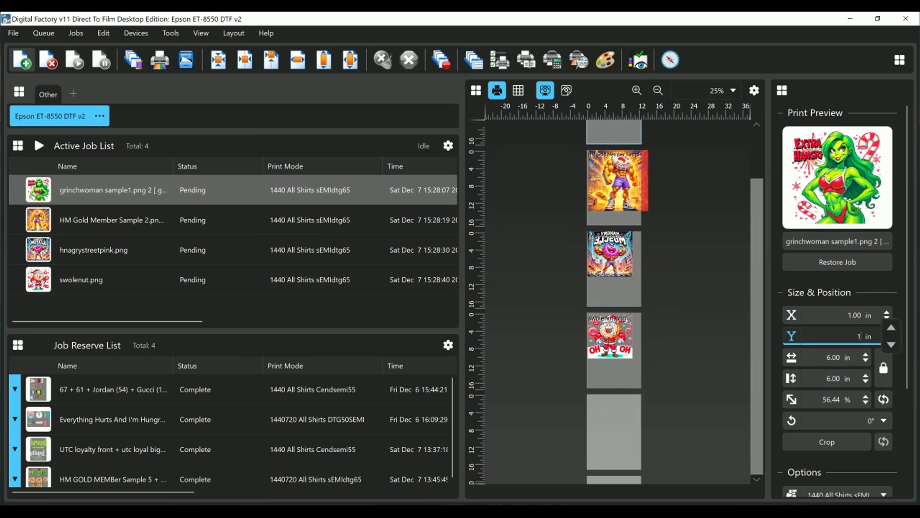
scroll(616, 302, up, 2)
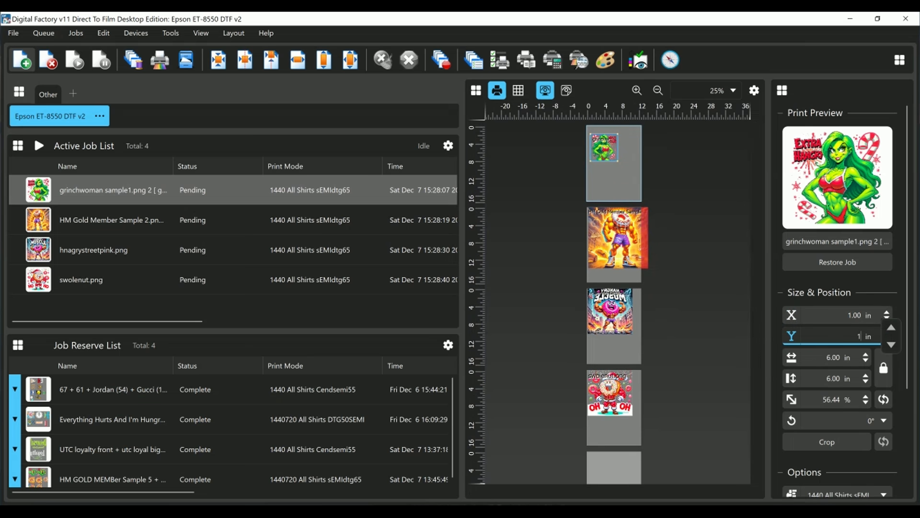
key(Return)
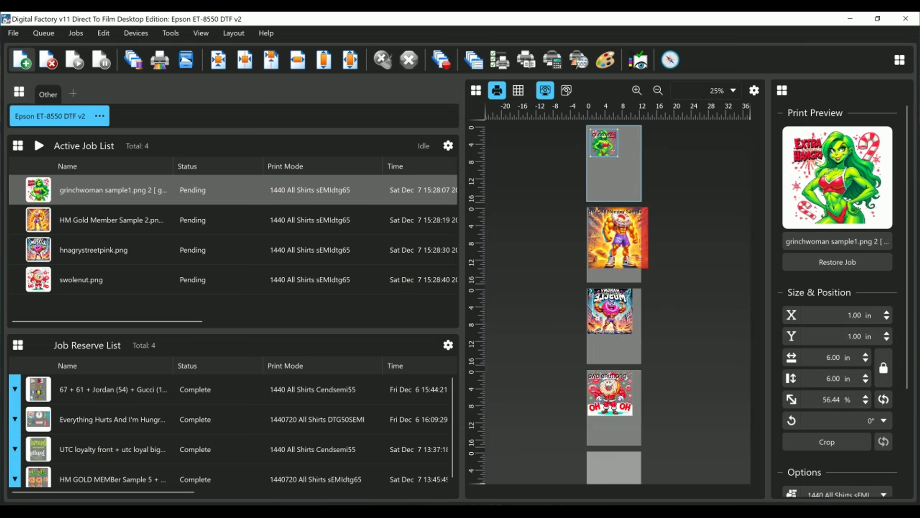
- Move the grinchwoman sample1 job to X 0 in and Y 0 in on its page
click(886, 318)
click(886, 339)
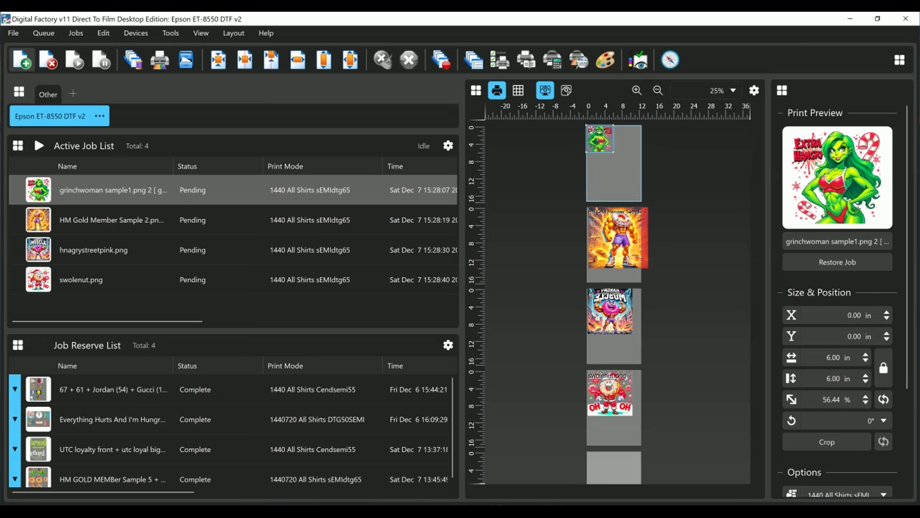
- Set the width of the HM Gold Member Sample 2 job to 6 in
click(615, 238)
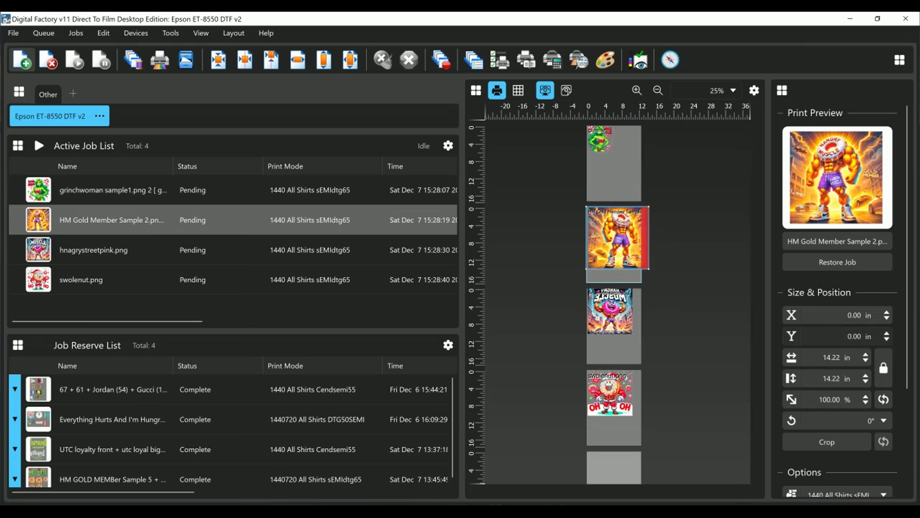
drag(841, 358, 820, 357)
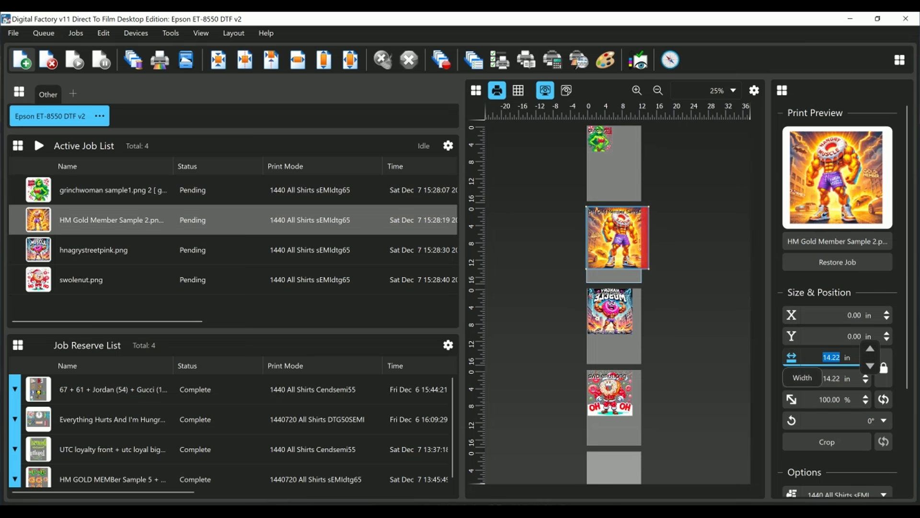
text(6)
key(Return)
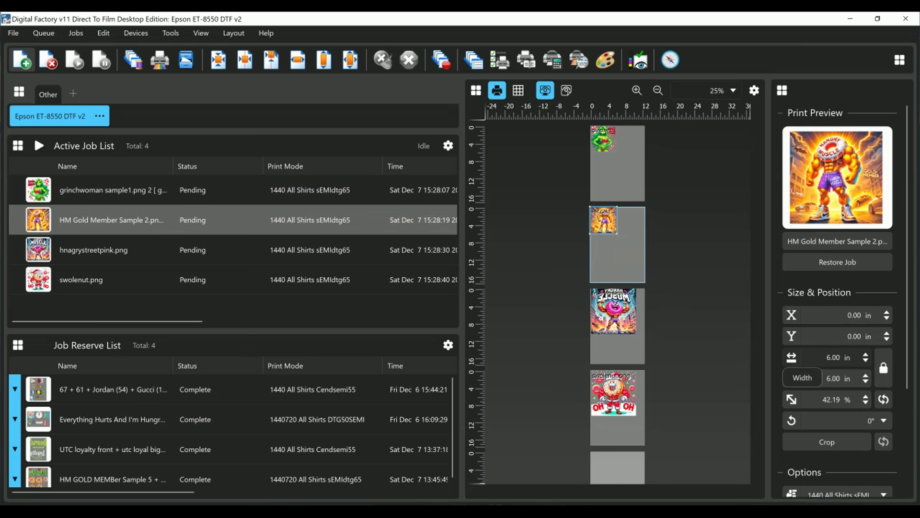
- Set the width of the hnagrystreetpink job to 6 in
click(613, 311)
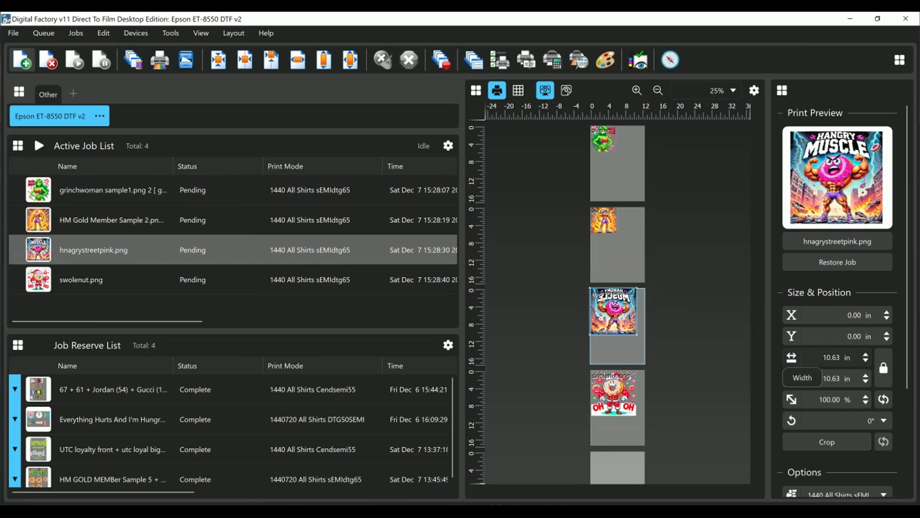
click(791, 357)
text(6)
key(Return)
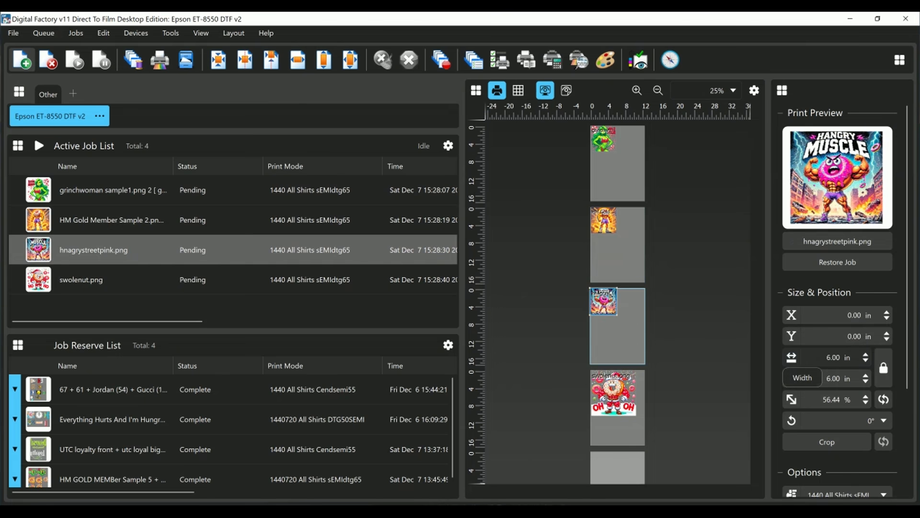
- Set the width of the swolenut job to 6 in
click(613, 393)
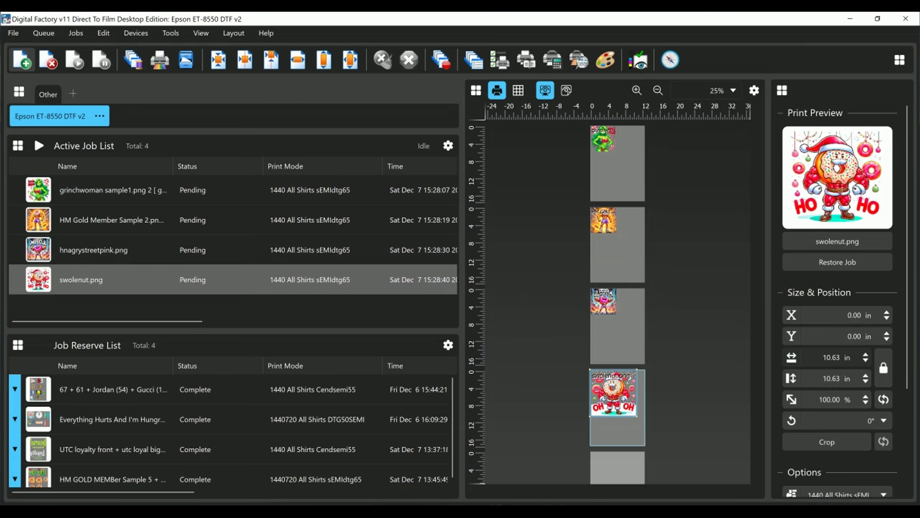
click(791, 358)
text(6)
key(Return)
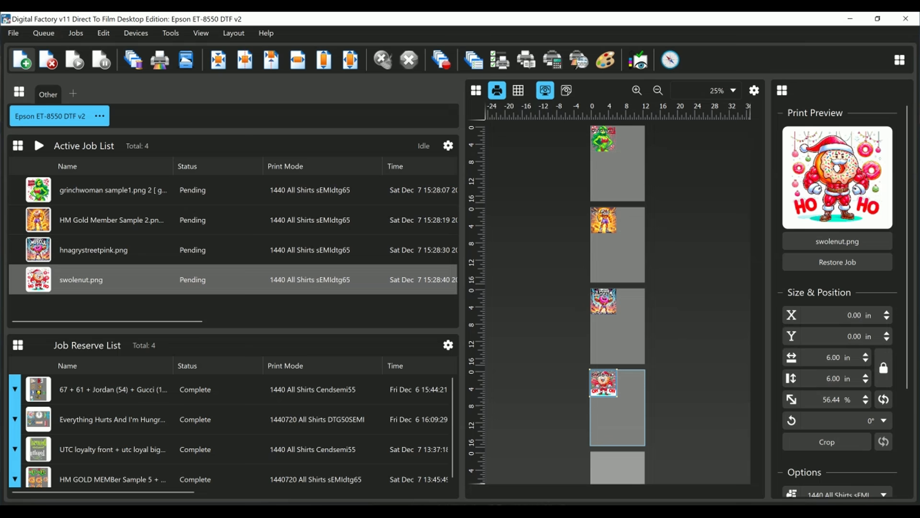
- Automatically nest all content in the page layout, accepting that the current layout is lost
right_click(621, 343)
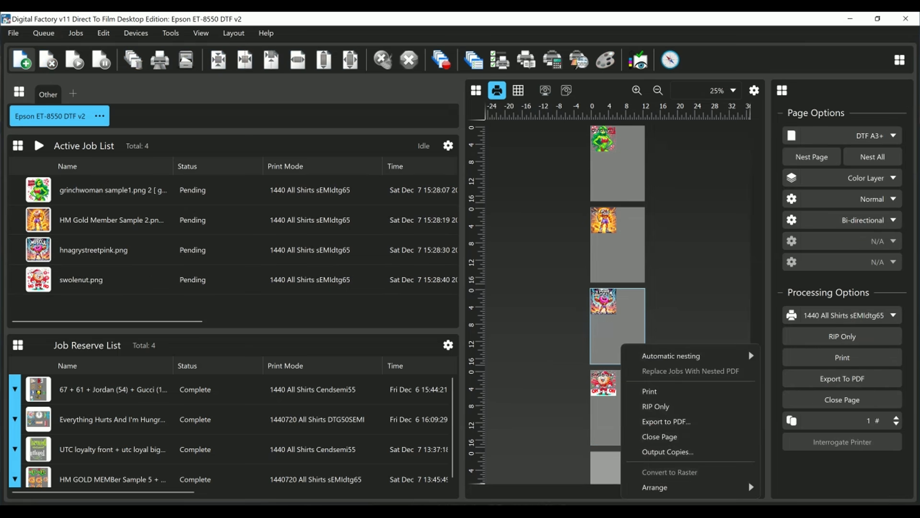
mouse_move(671, 356)
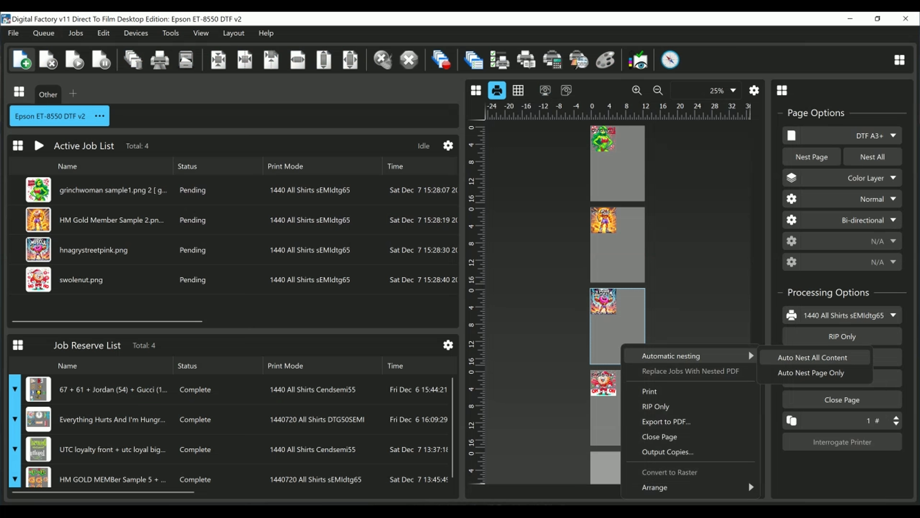
click(812, 357)
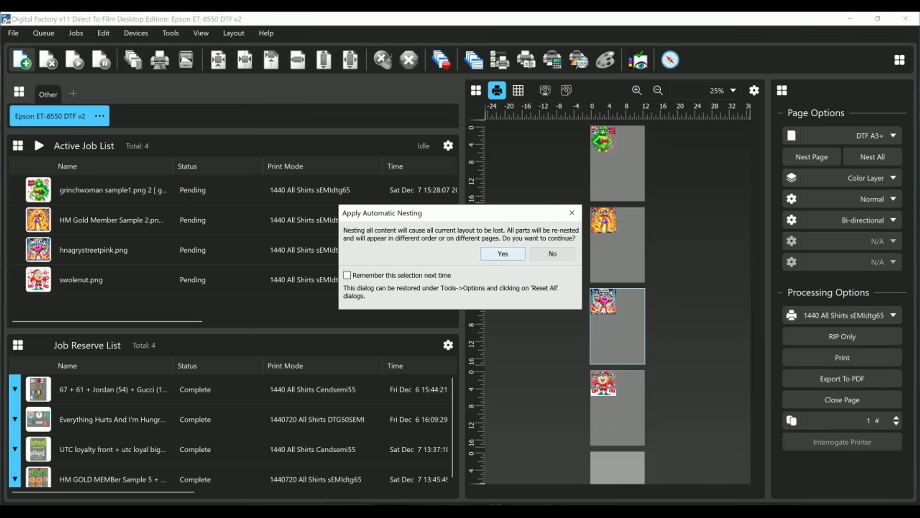
click(503, 253)
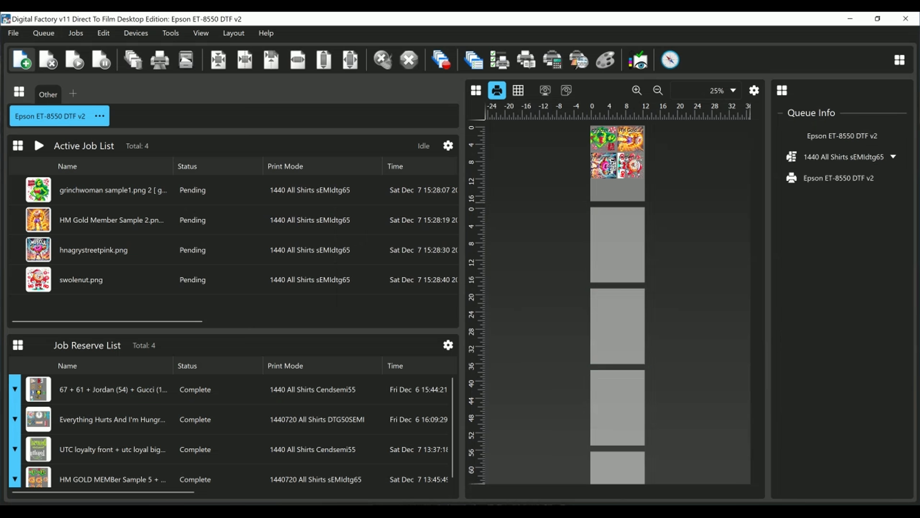
- Inspect the nested page up close and spool its four jobs for processing
click(637, 91)
click(637, 90)
click(637, 91)
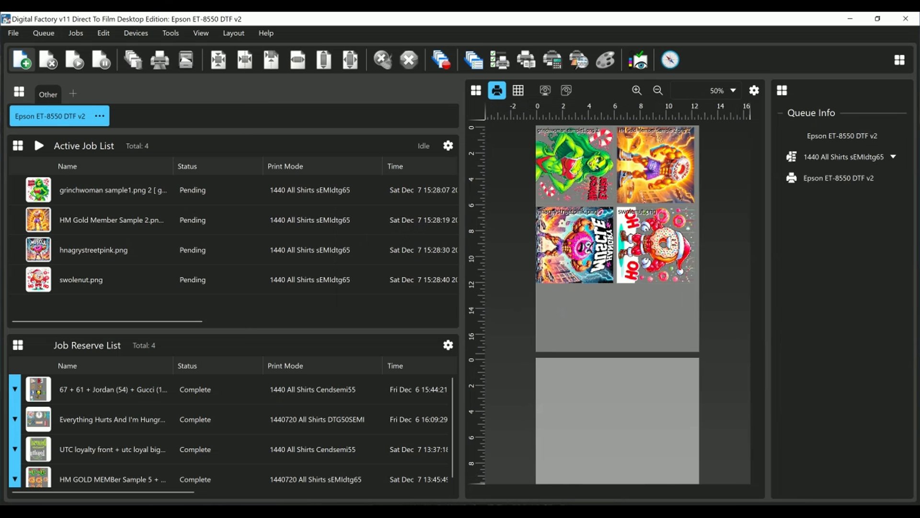
click(637, 90)
click(637, 90)
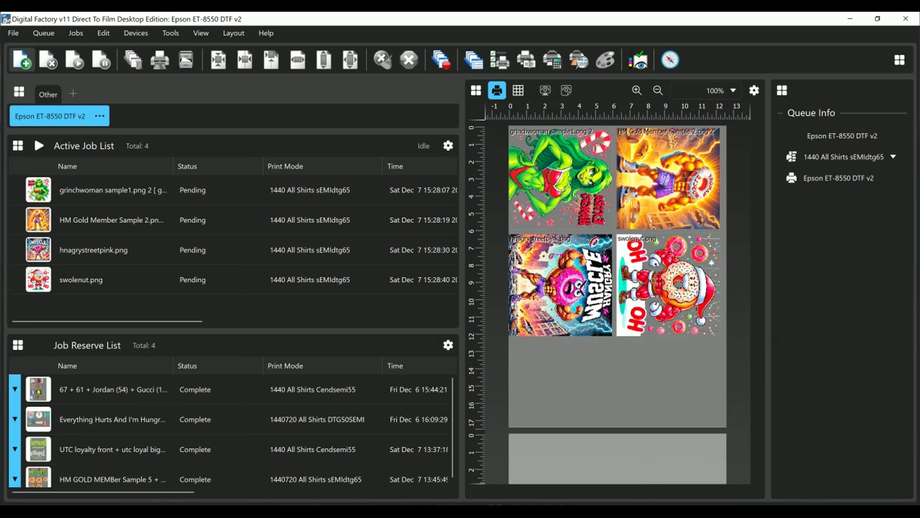
scroll(617, 305, down, 1)
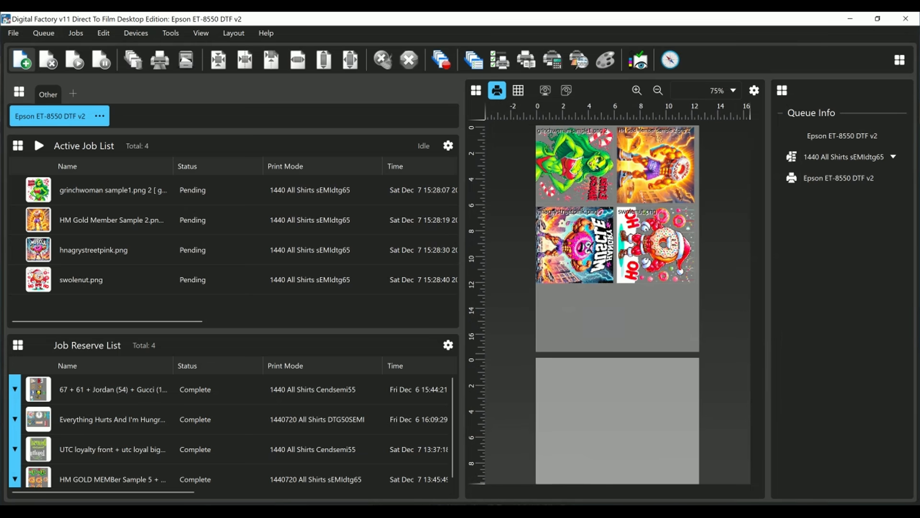
click(113, 190)
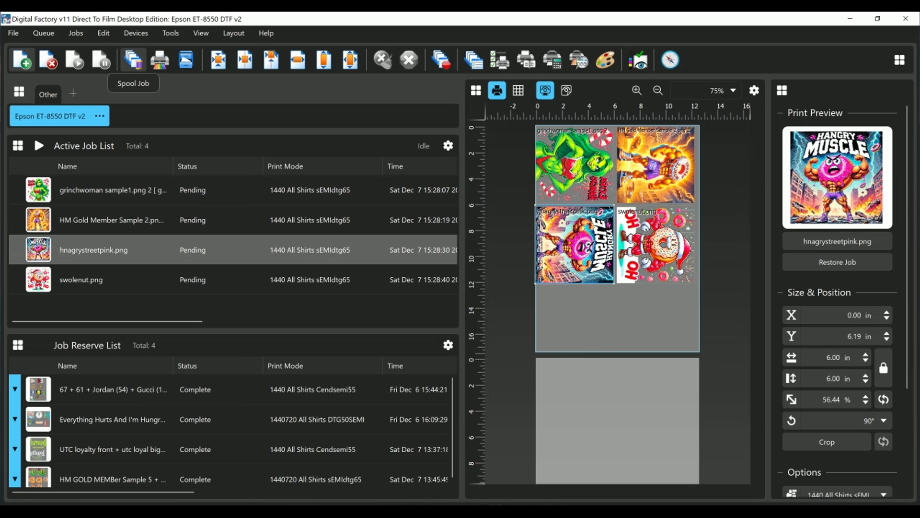
click(133, 60)
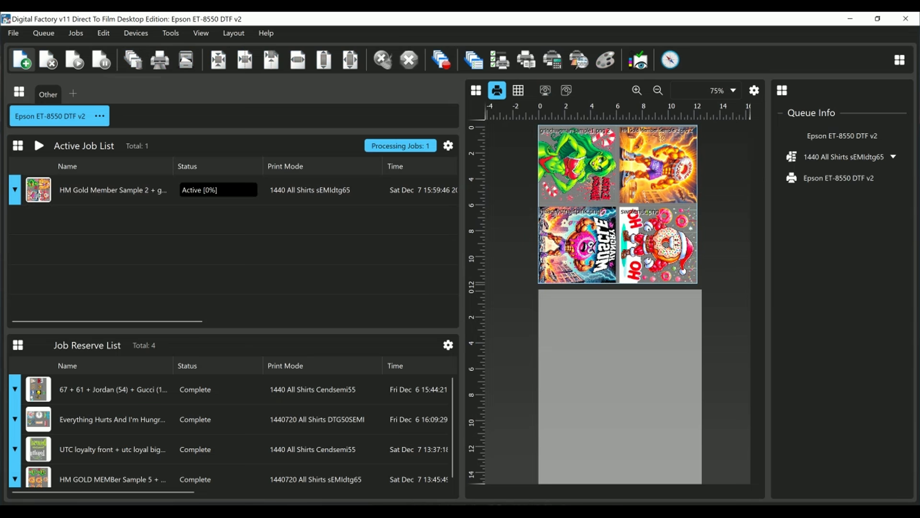
- Set the number of copies of the spooling nested job to 10
click(113, 190)
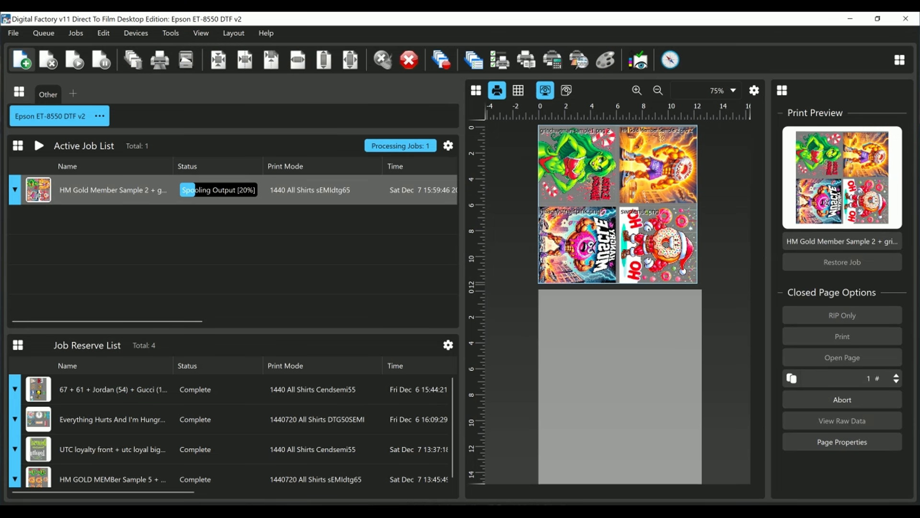
click(895, 378)
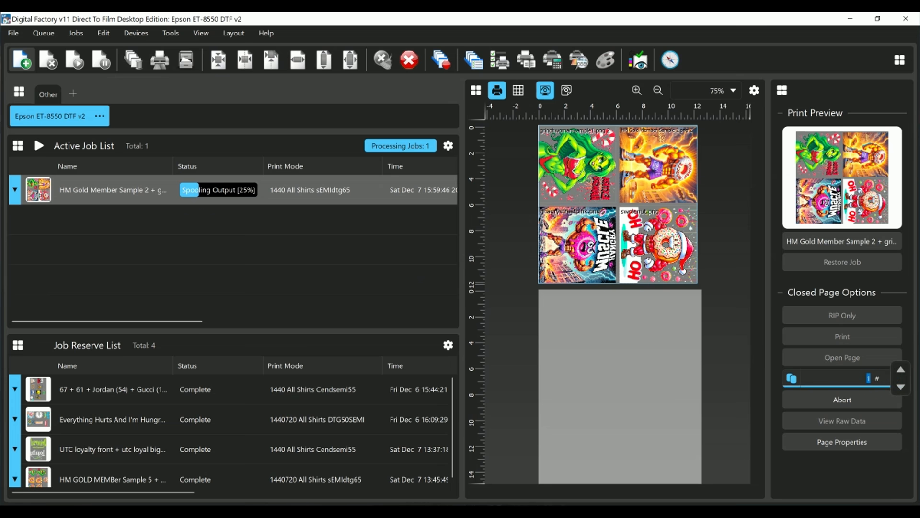
click(867, 378)
text(10)
key(Return)
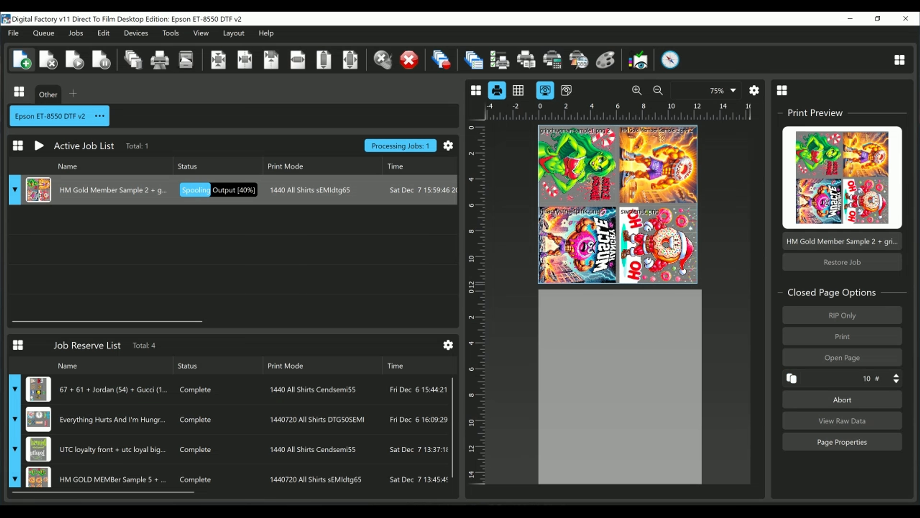
- Return the number of copies of the spooling nested job to 1
double_click(866, 379)
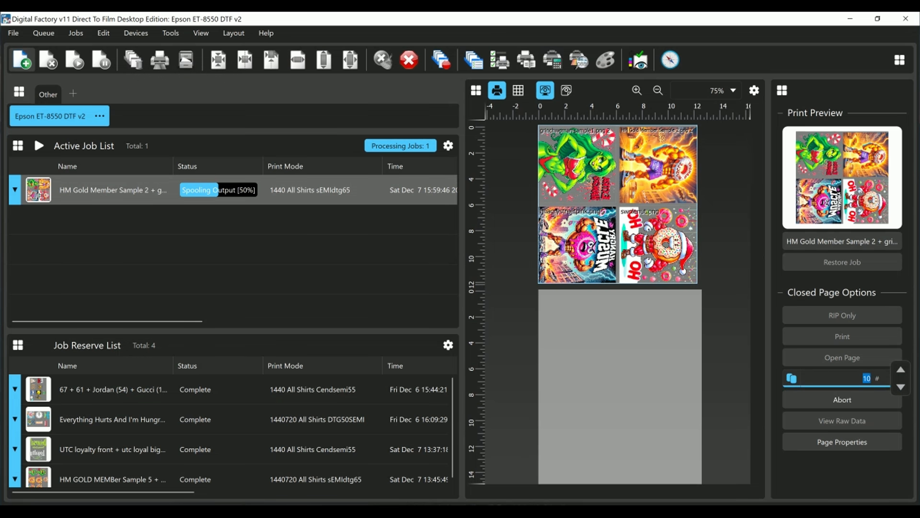
text(1)
key(Return)
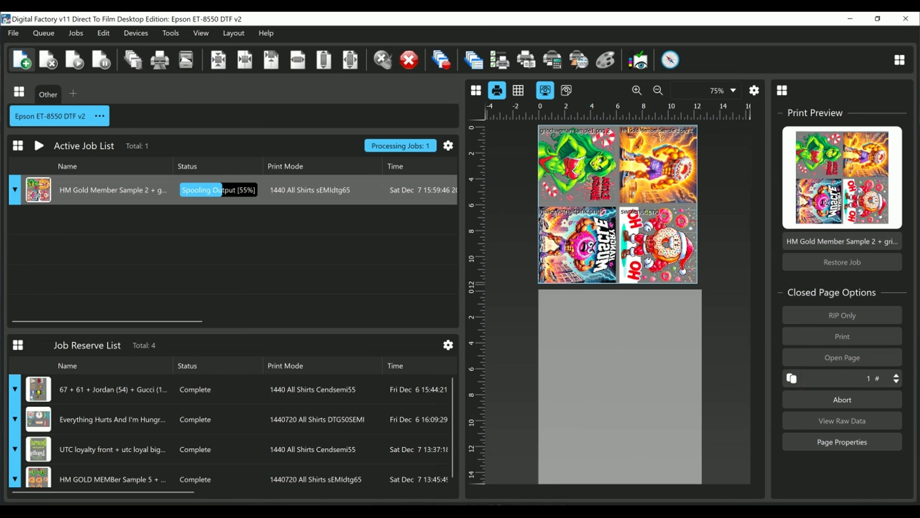
mouse_move(218, 190)
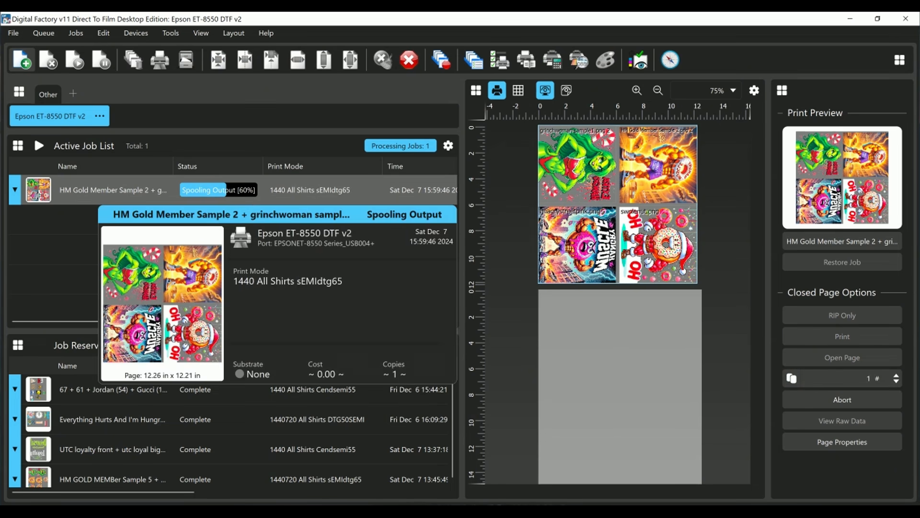